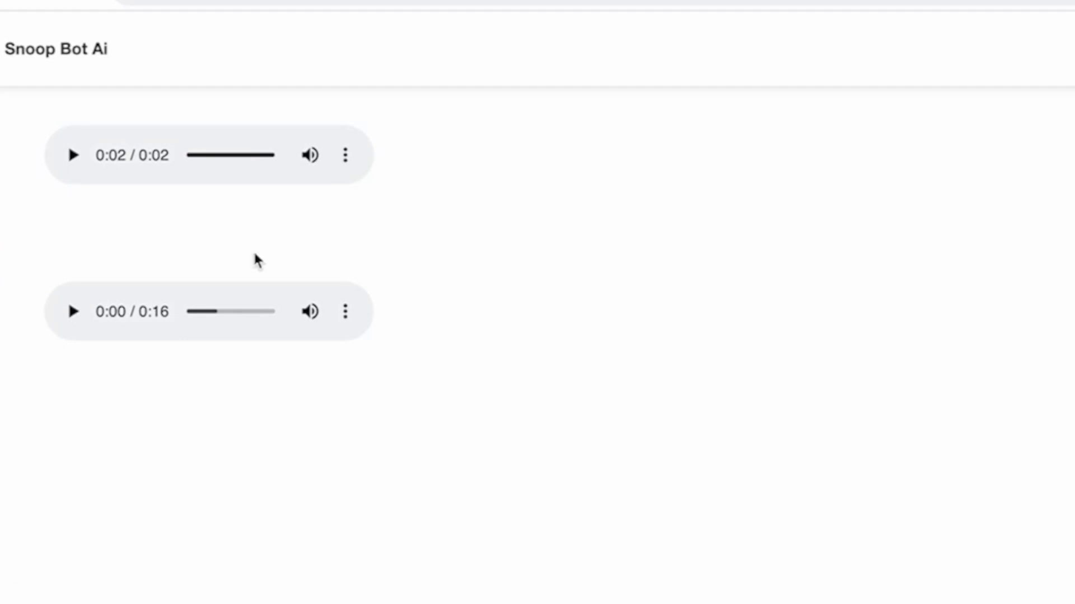
Step: Play the Snoop Bot Ai's second voice reply in the webchat
{"action": "left_click", "coordinate": [73, 312]}
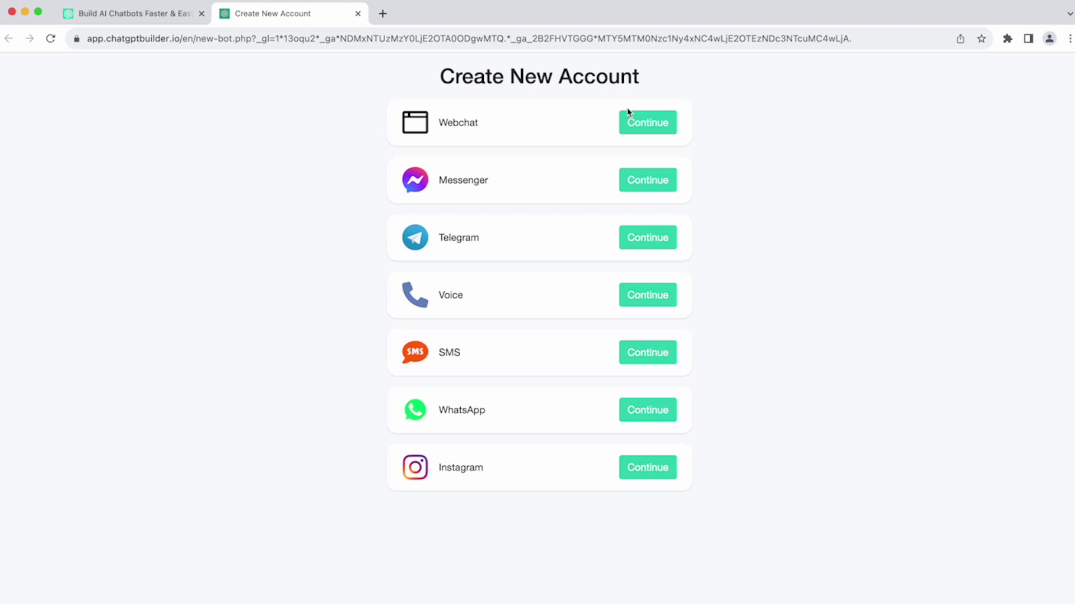
Step: Start a Webchat bot and name it 'Snoop Bot Ai'
{"action": "left_click", "coordinate": [653, 123]}
{"action": "type", "text": "Snoop Bot Ai"}
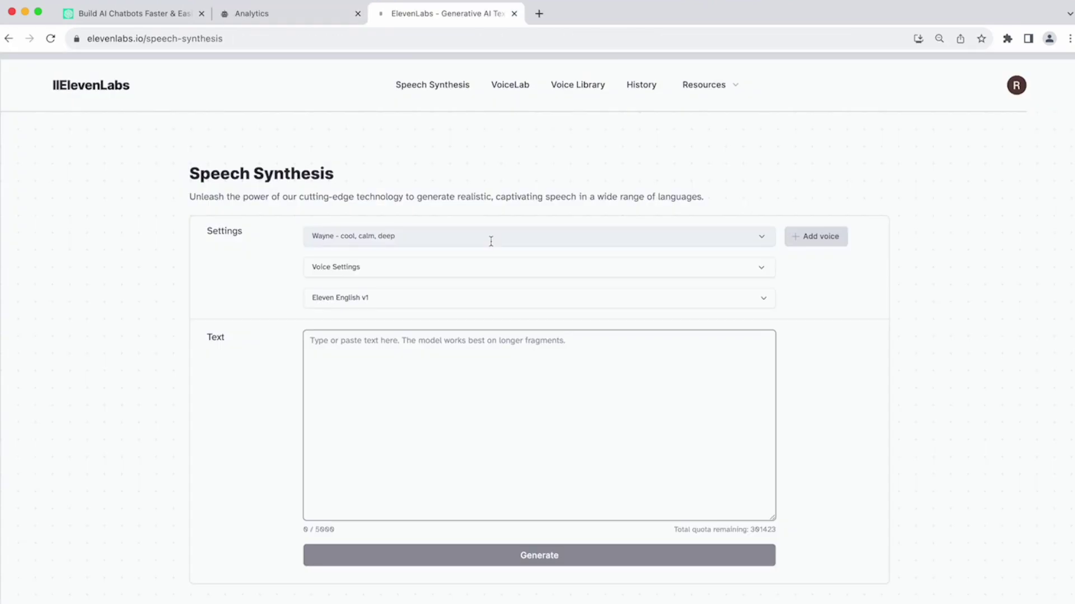
Step: Select the Snoop voice and generate audio of the pasted welcome message
{"action": "left_click", "coordinate": [491, 241]}
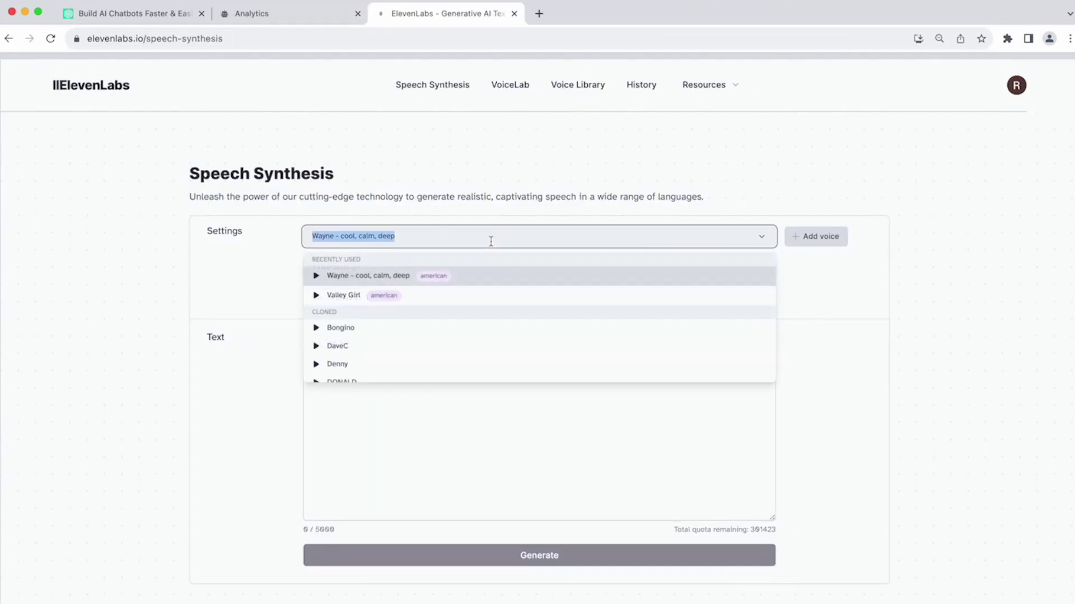
{"action": "type", "text": "s"}
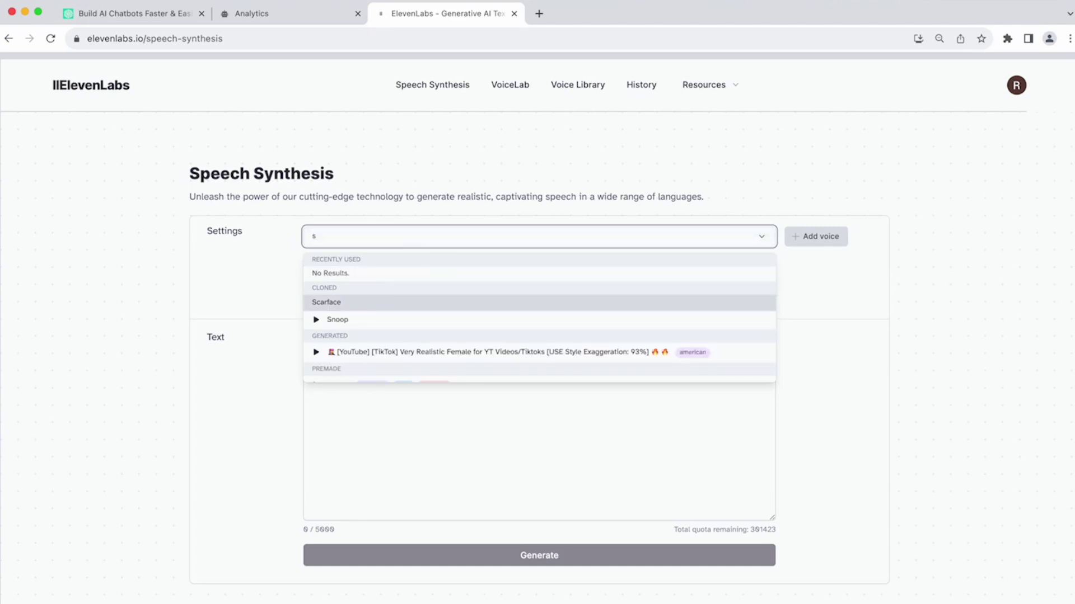
{"action": "type", "text": "n"}
{"action": "left_click", "coordinate": [377, 305]}
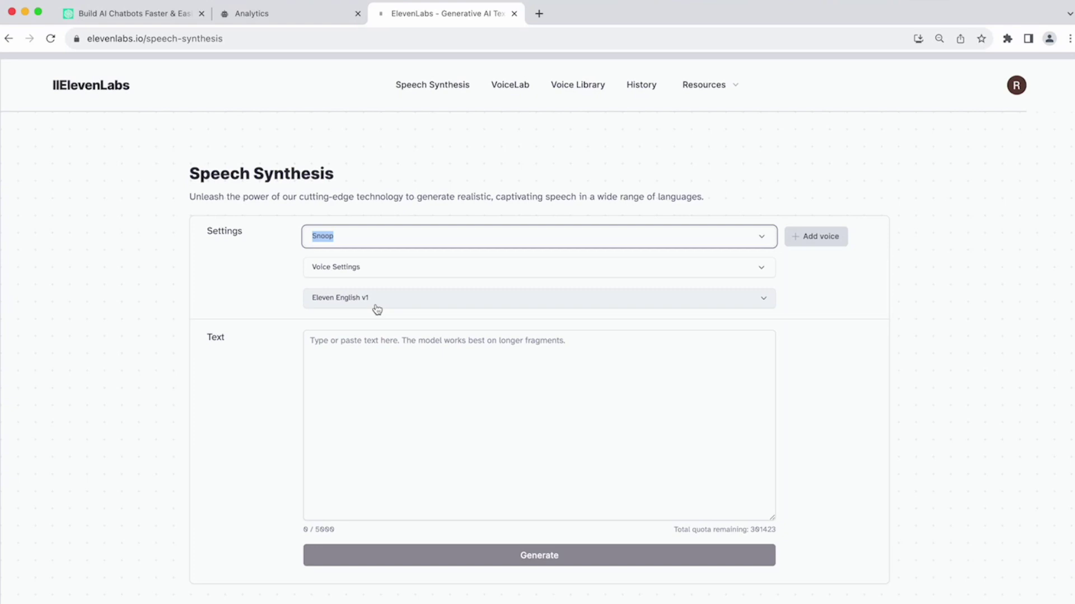
{"action": "left_click", "coordinate": [471, 402]}
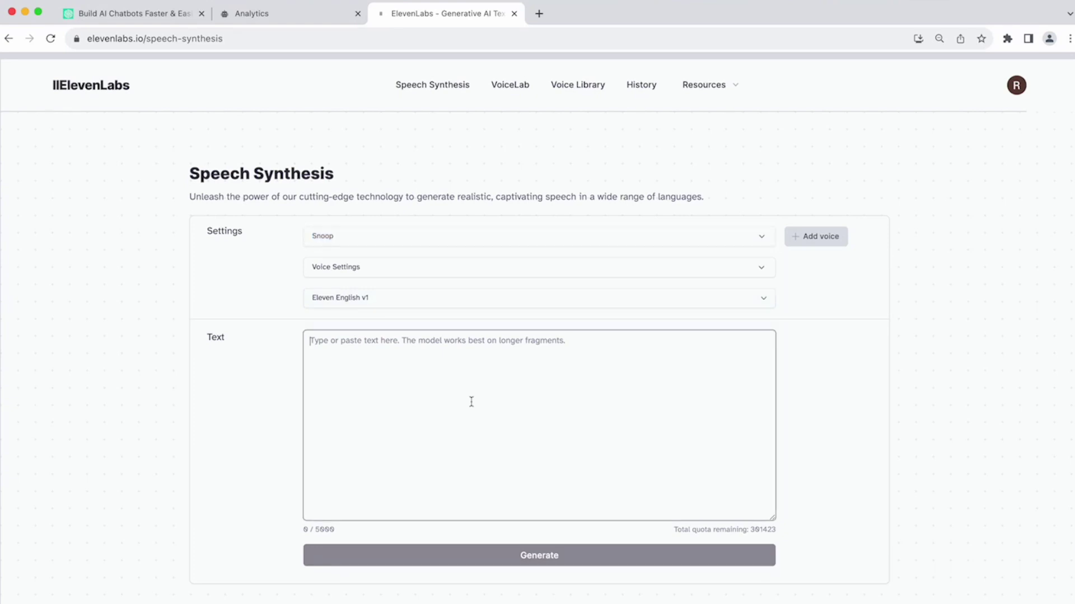
{"action": "type", "text": "Welcome to Snoop bot how can I help you my friend?"}
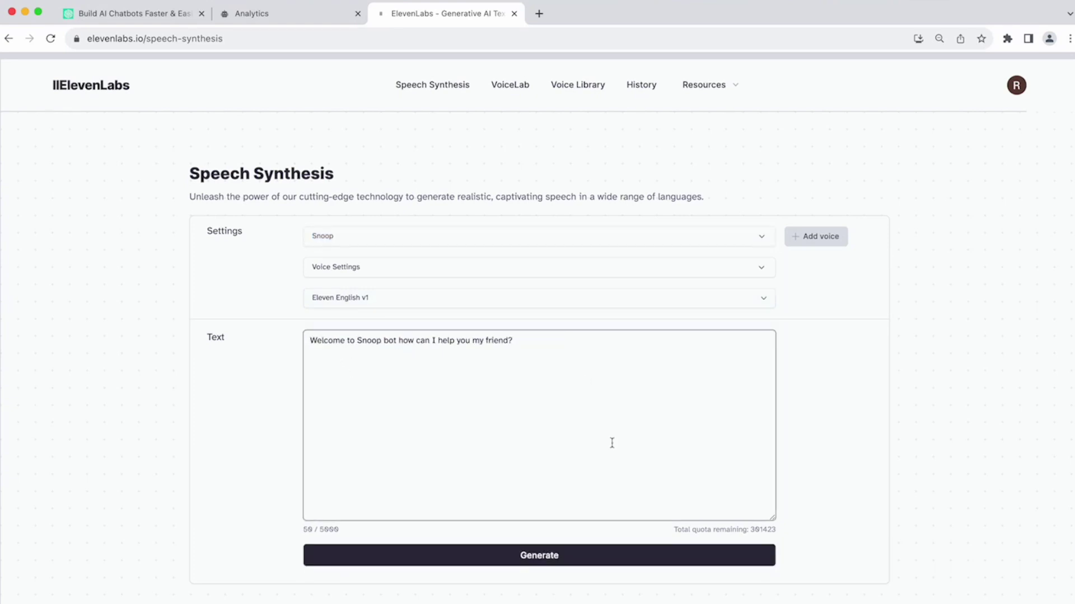
{"action": "left_click", "coordinate": [540, 560]}
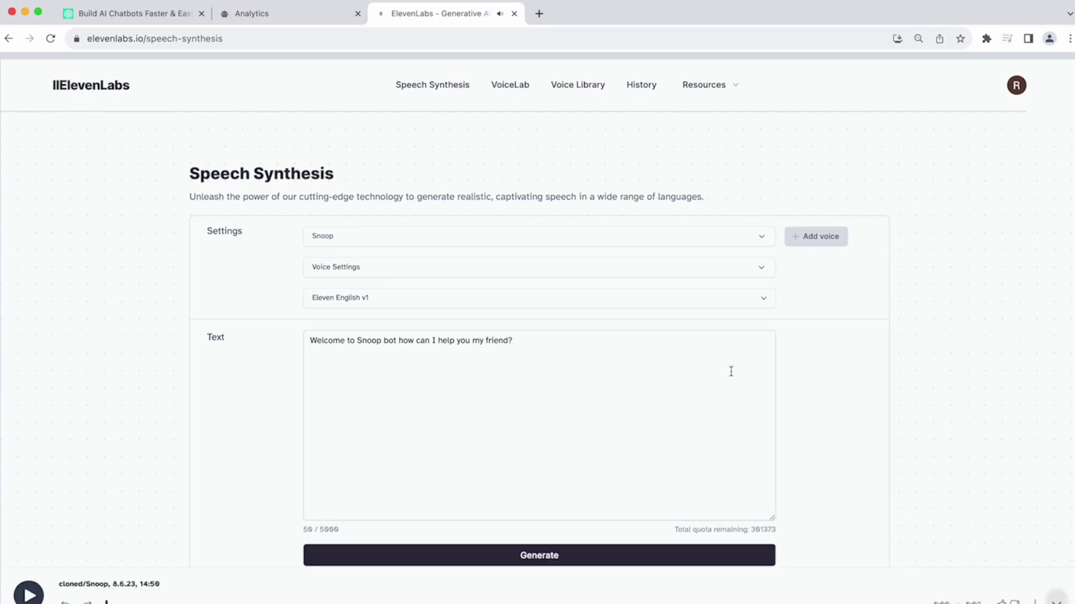
Step: View the API key in ElevenLabs profile settings, then return to the Chatbot Builder dashboard
{"action": "left_click", "coordinate": [1017, 86]}
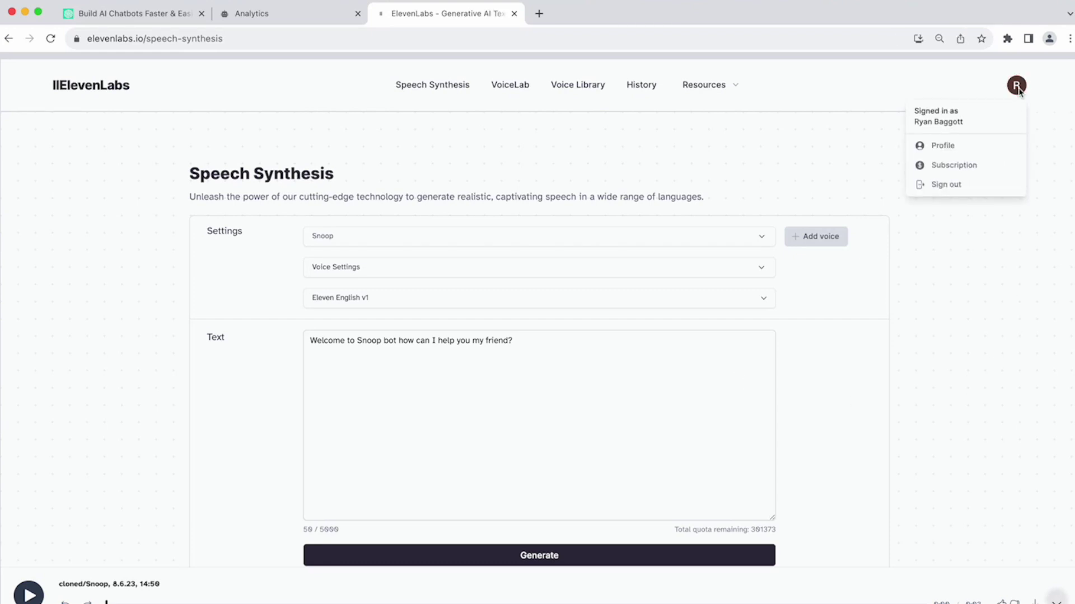
{"action": "left_click", "coordinate": [693, 177]}
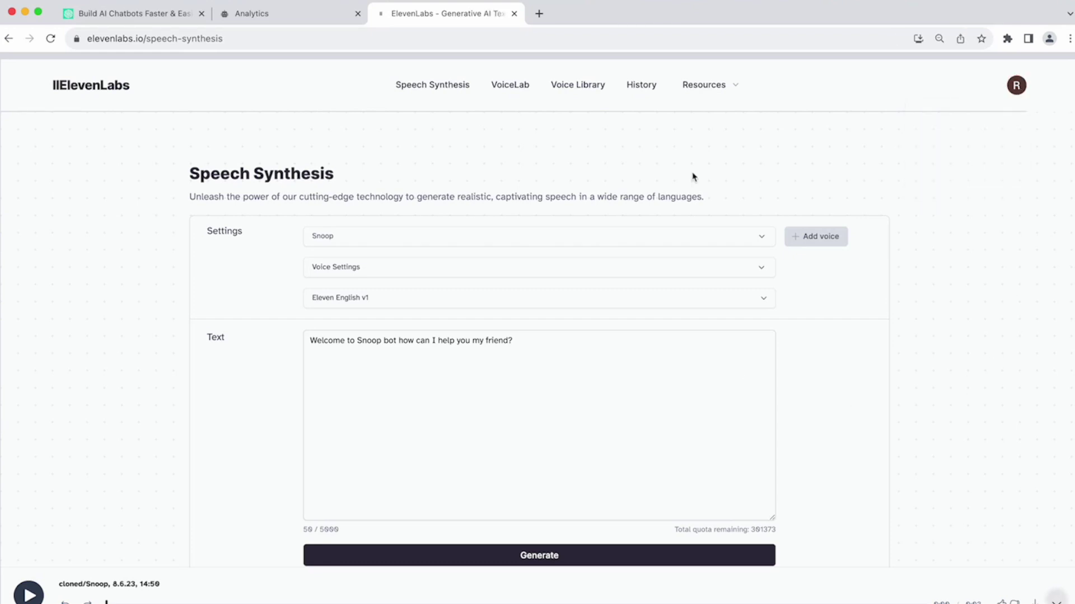
{"action": "left_click", "coordinate": [1016, 87]}
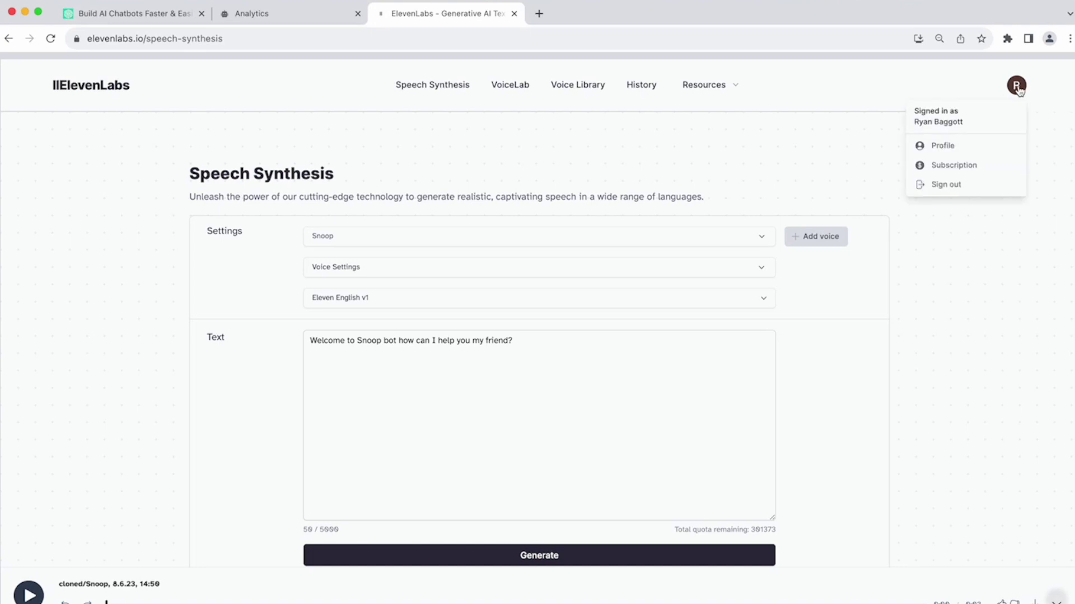
{"action": "left_click", "coordinate": [953, 145]}
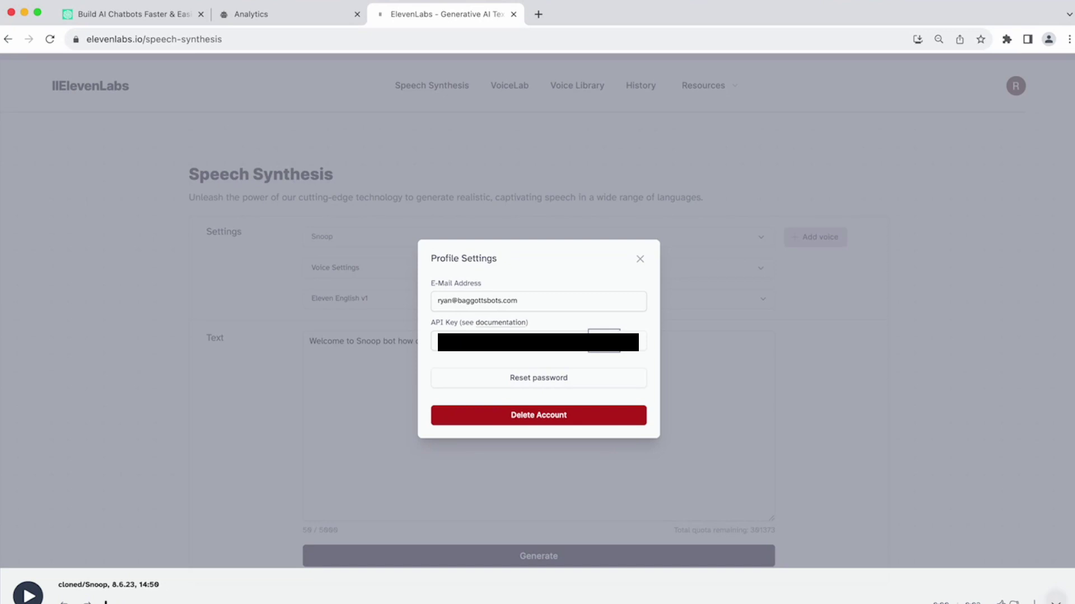
{"action": "left_click", "coordinate": [310, 22]}
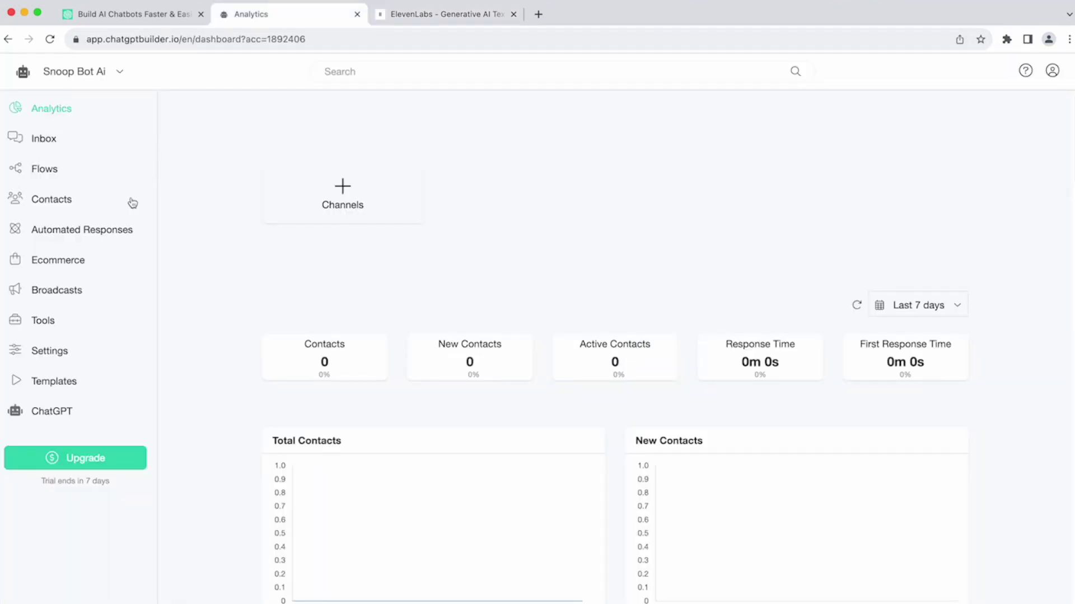
Step: Connect the ElevenLabs integration under Settings > Integrations using the pasted API key
{"action": "left_click", "coordinate": [49, 351]}
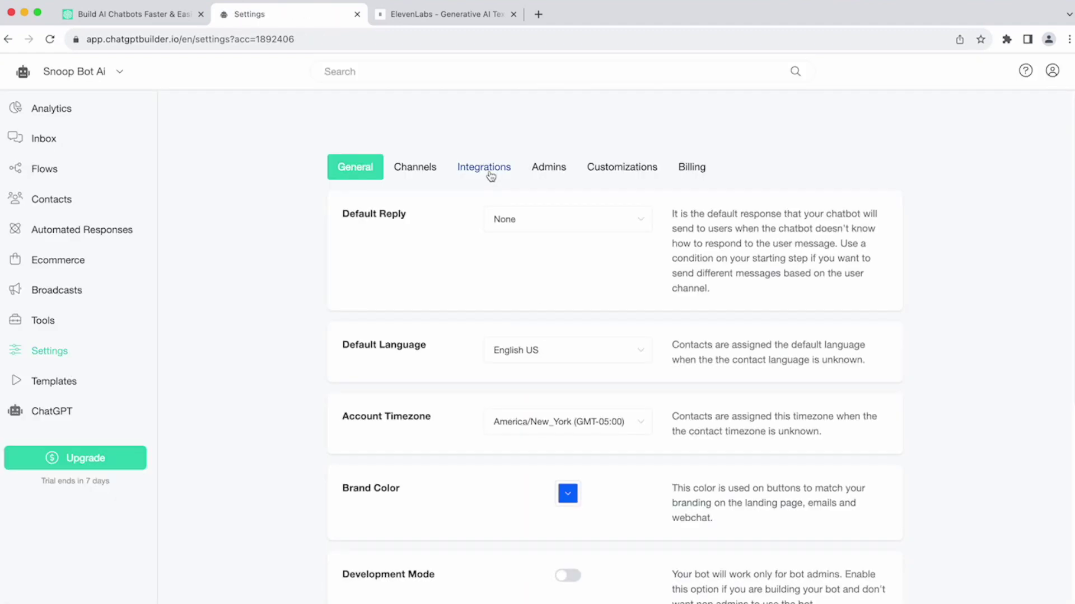
{"action": "left_click", "coordinate": [489, 174]}
{"action": "scroll", "coordinate": [442, 386], "scroll_direction": "down", "scroll_amount": 8}
{"action": "left_click", "coordinate": [414, 451]}
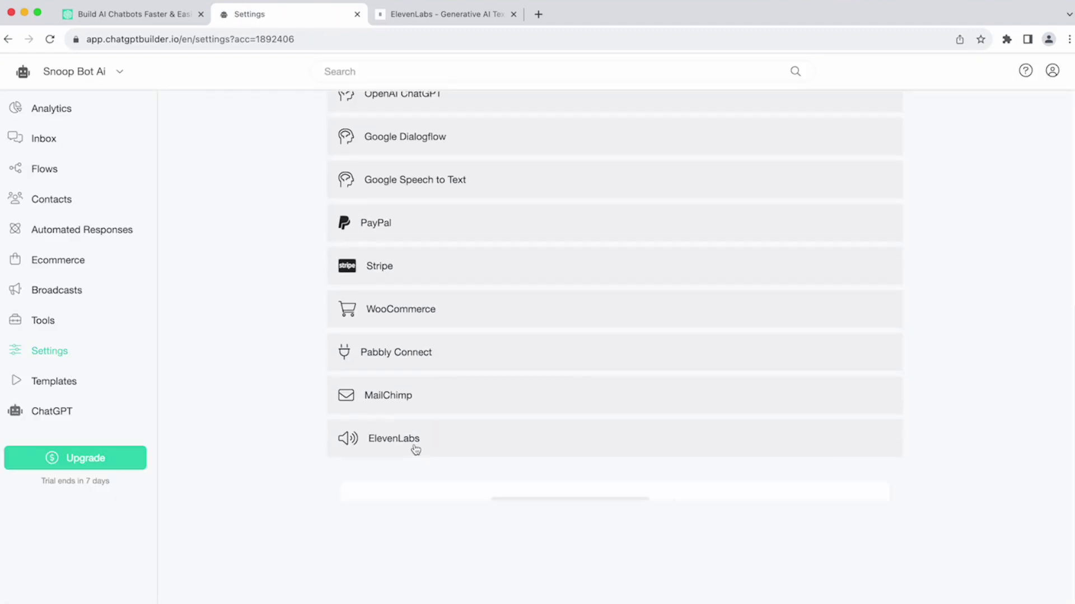
{"action": "left_click", "coordinate": [524, 506]}
{"action": "left_click", "coordinate": [424, 151]}
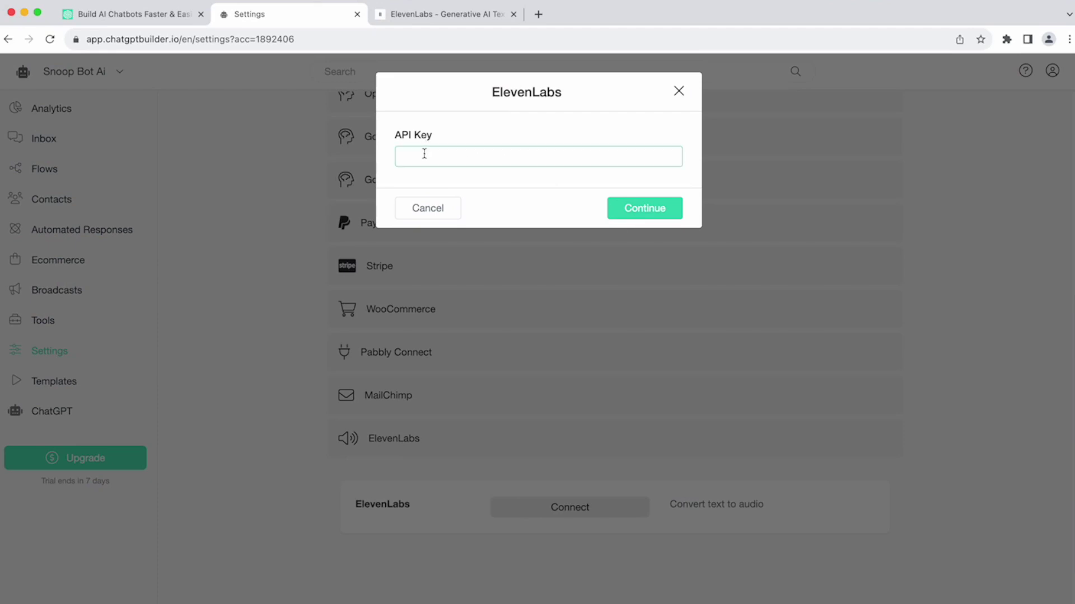
{"action": "key", "text": "super+v"}
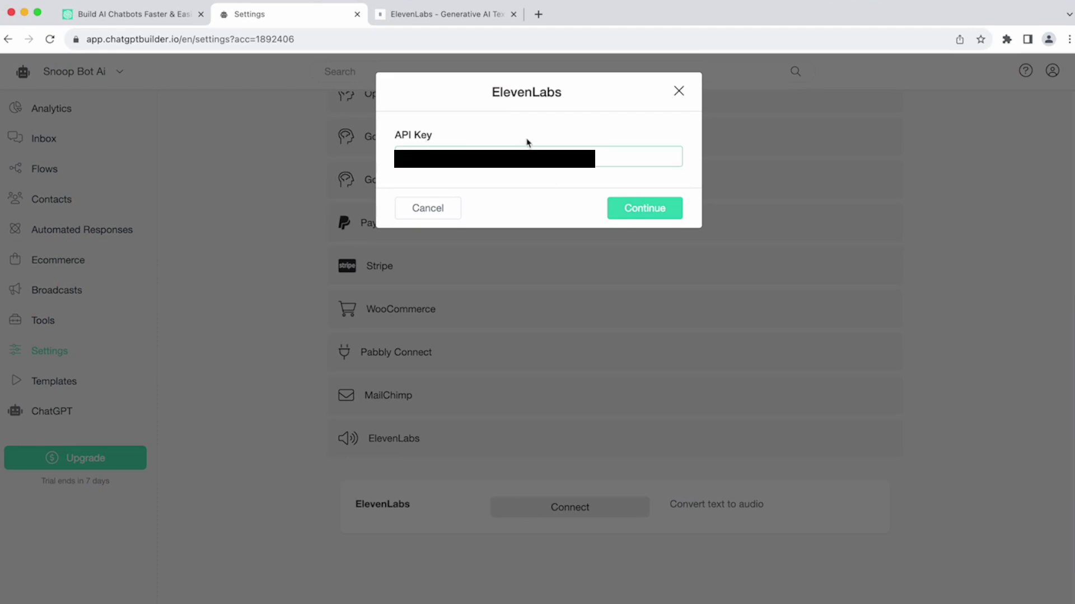
{"action": "left_click", "coordinate": [656, 215]}
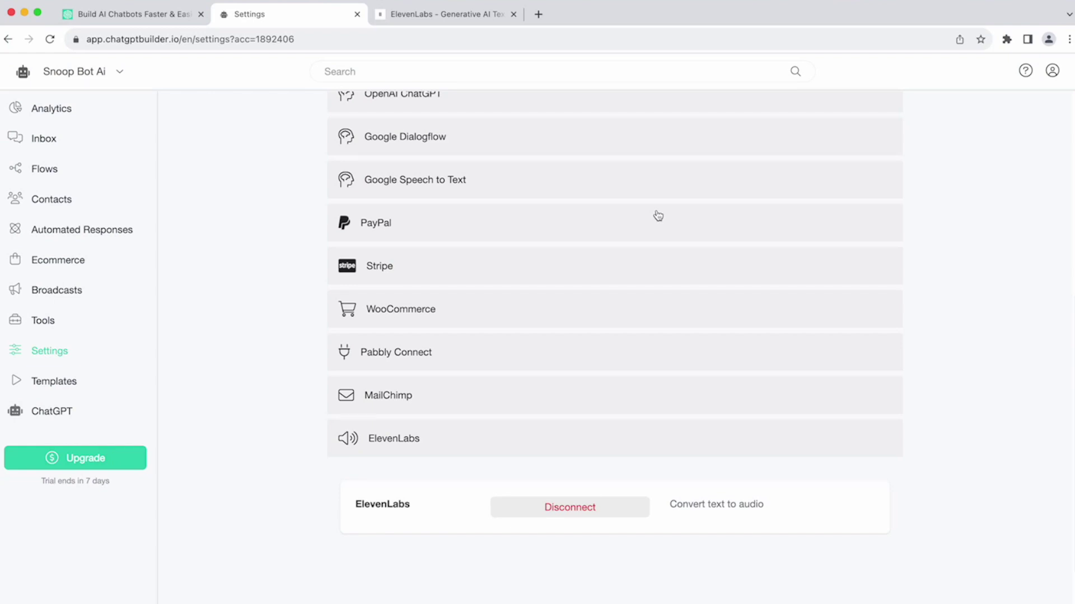
Step: Connect the Google Speech to Text integration using its pasted API key
{"action": "scroll", "coordinate": [599, 249], "scroll_direction": "up", "scroll_amount": 7}
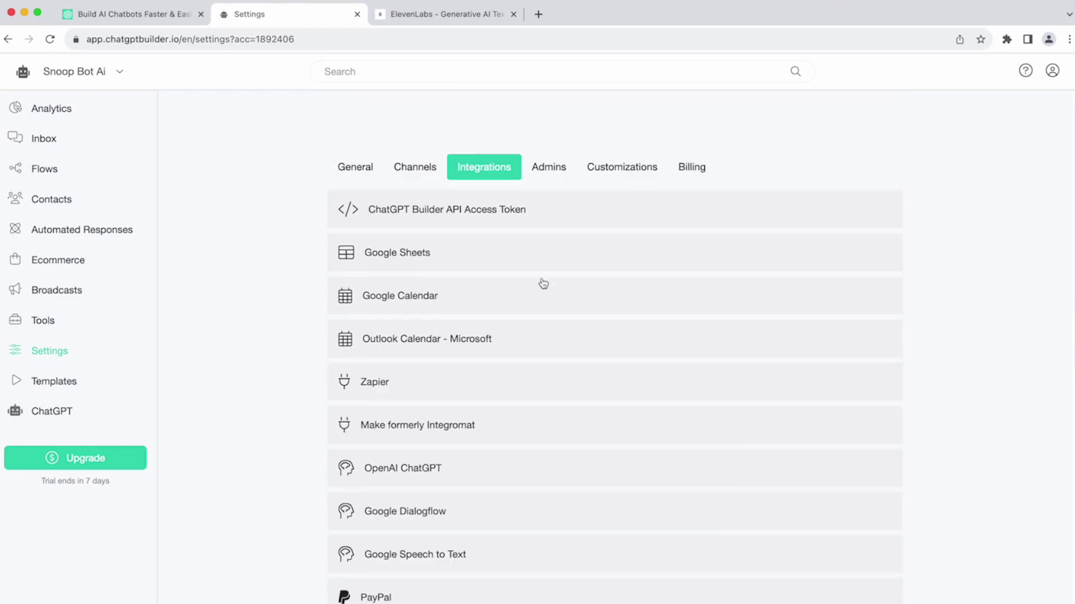
{"action": "scroll", "coordinate": [543, 283], "scroll_direction": "down", "scroll_amount": 1}
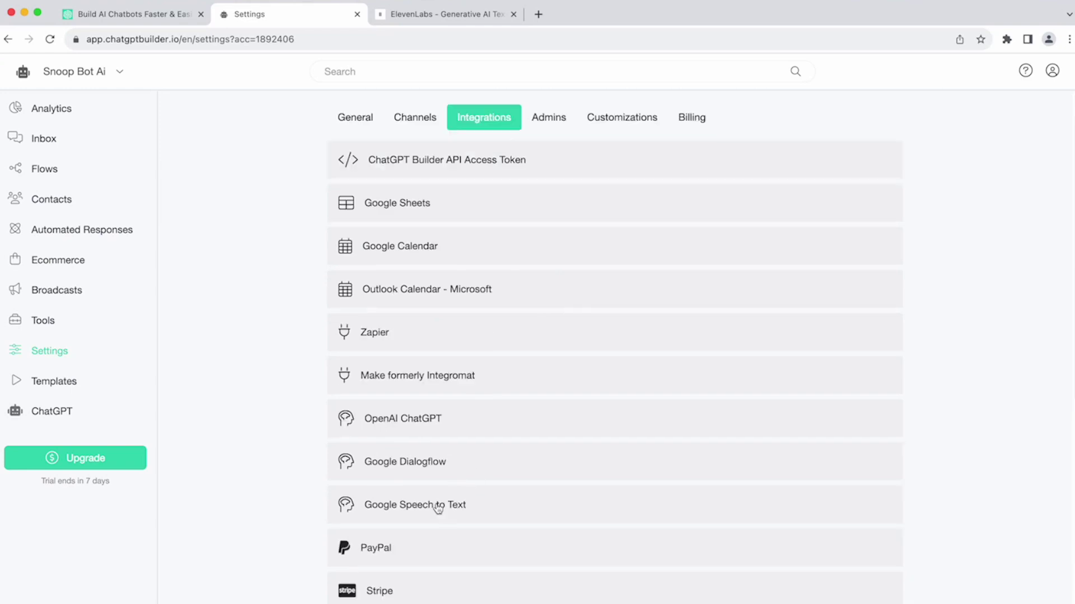
{"action": "left_click", "coordinate": [480, 507]}
{"action": "scroll", "coordinate": [485, 508], "scroll_direction": "down", "scroll_amount": 1}
{"action": "left_click", "coordinate": [529, 507]}
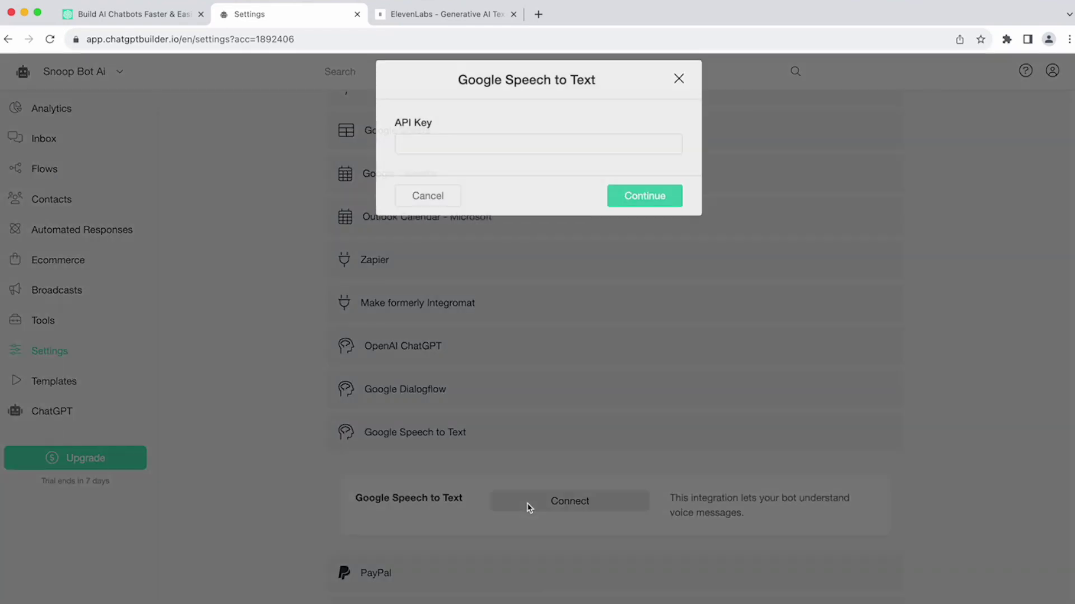
{"action": "left_click", "coordinate": [471, 159]}
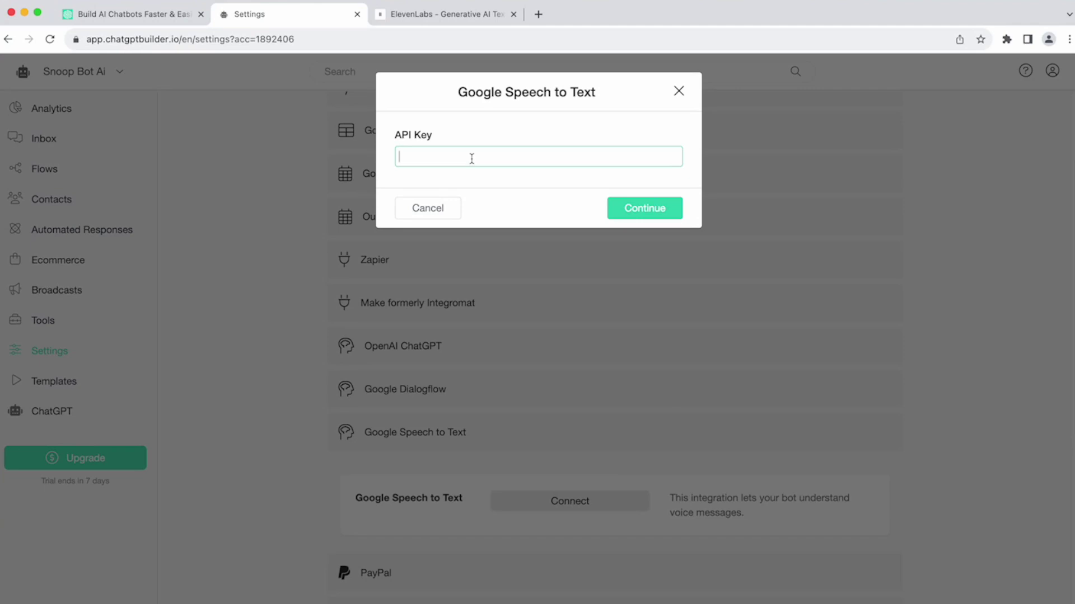
{"action": "key", "text": "super+v"}
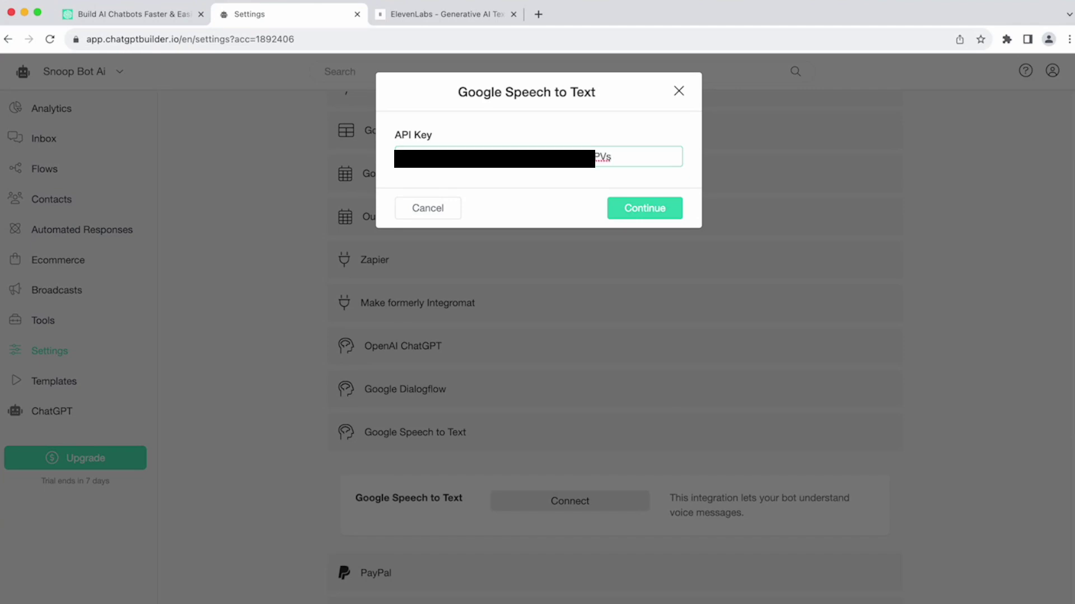
{"action": "left_click", "coordinate": [631, 208]}
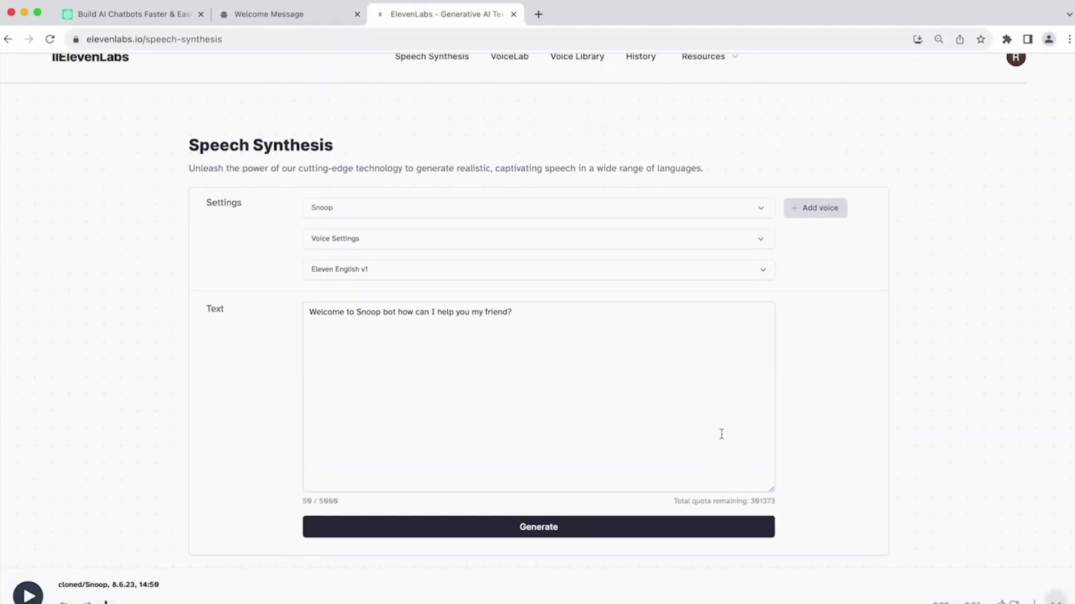
{"action": "scroll", "coordinate": [755, 459], "scroll_direction": "down", "scroll_amount": 2}
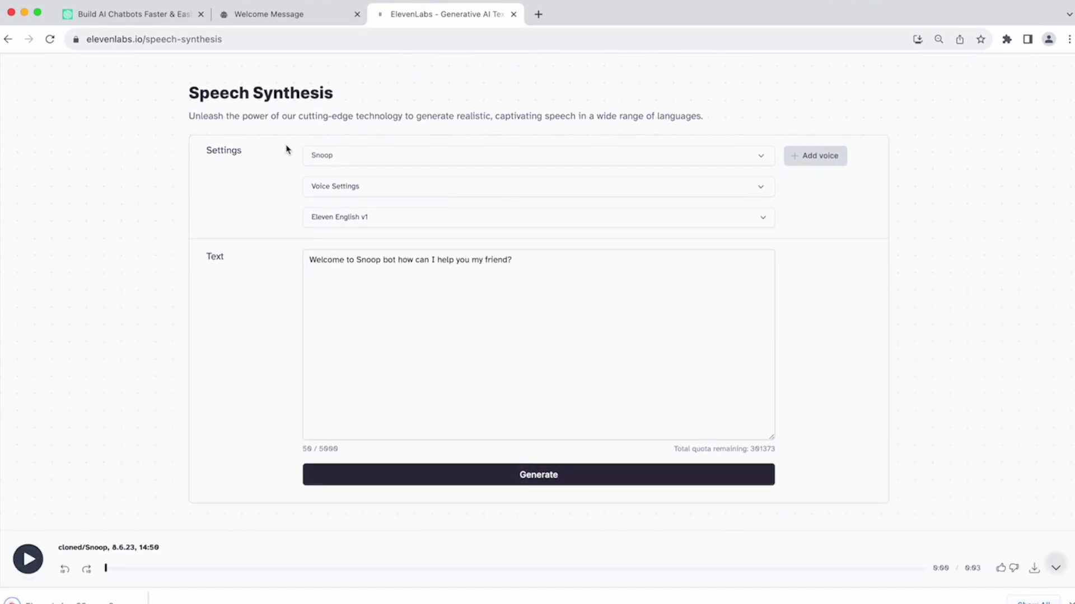
Step: Open the Welcome Message step and delete its default 'Hi welcome to{{page_name}}' greeting
{"action": "left_click", "coordinate": [265, 21]}
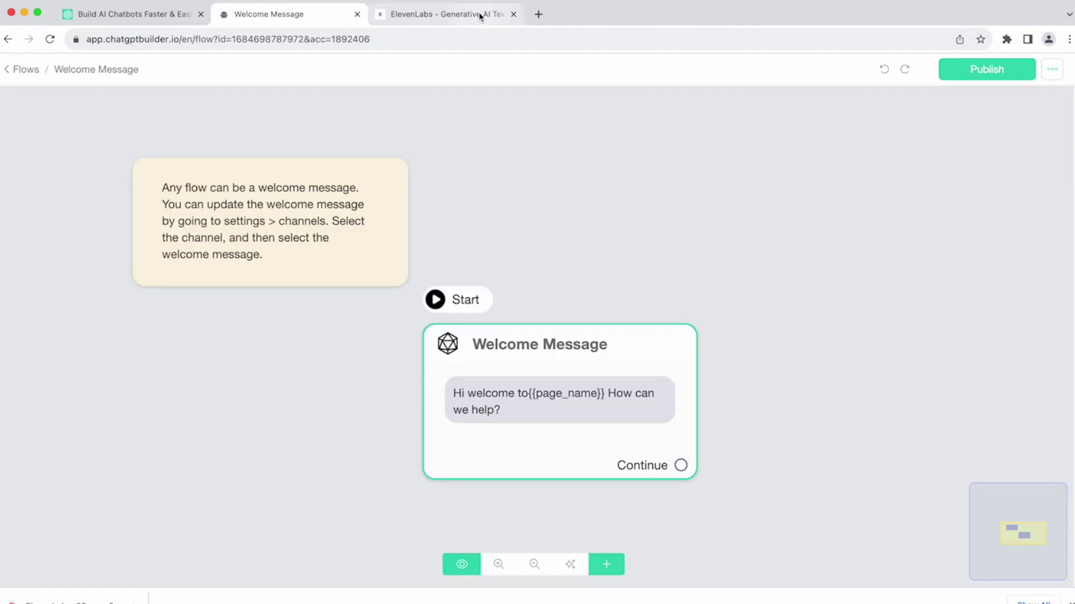
{"action": "mouse_move", "coordinate": [523, 358]}
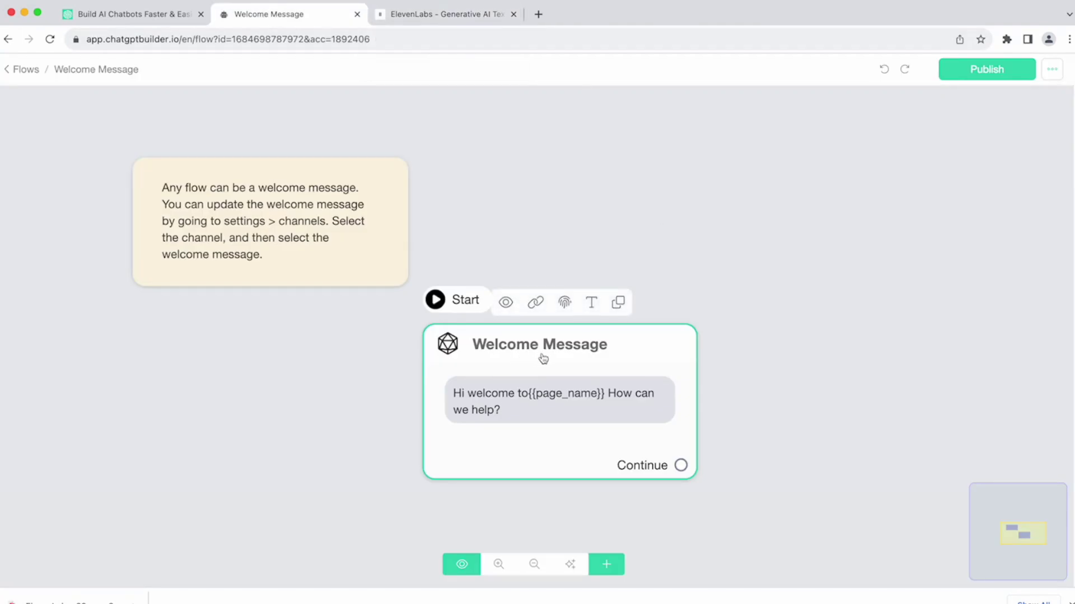
{"action": "scroll", "coordinate": [543, 359], "scroll_direction": "down", "scroll_amount": 1}
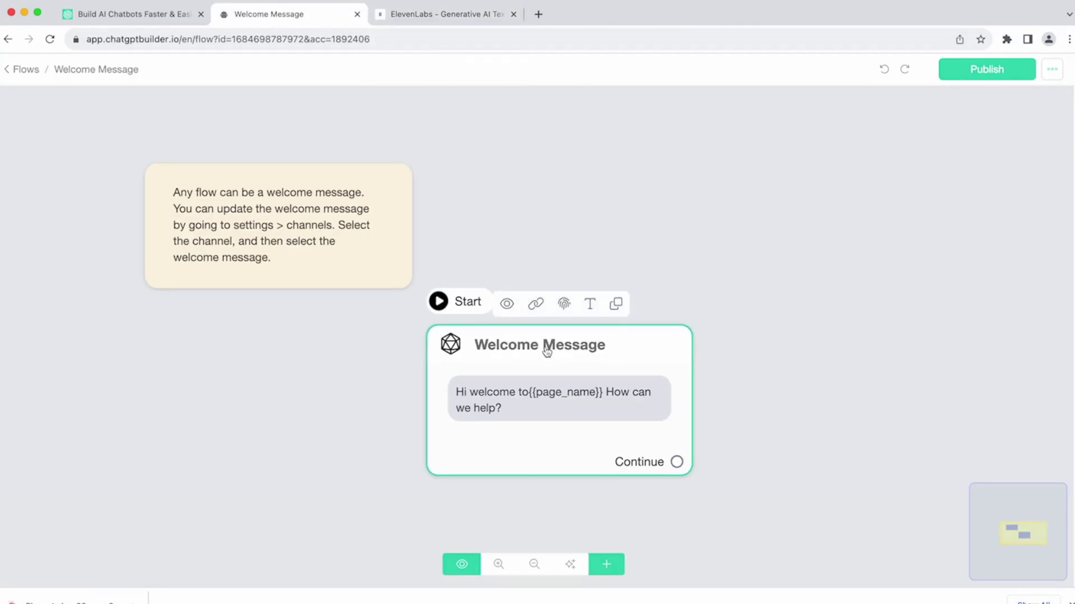
{"action": "left_click", "coordinate": [582, 354]}
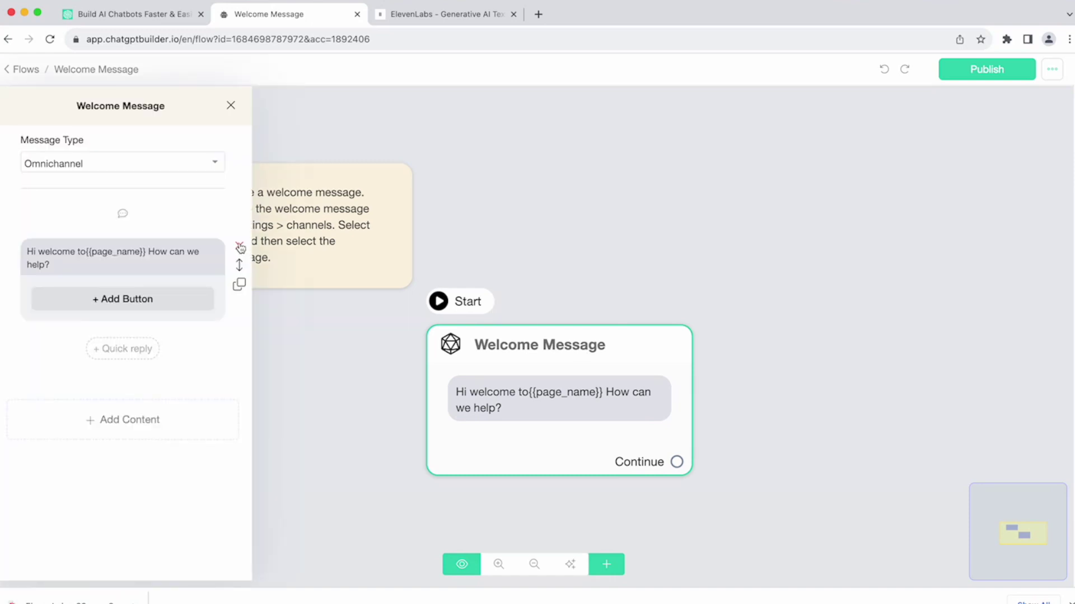
{"action": "left_click", "coordinate": [239, 247]}
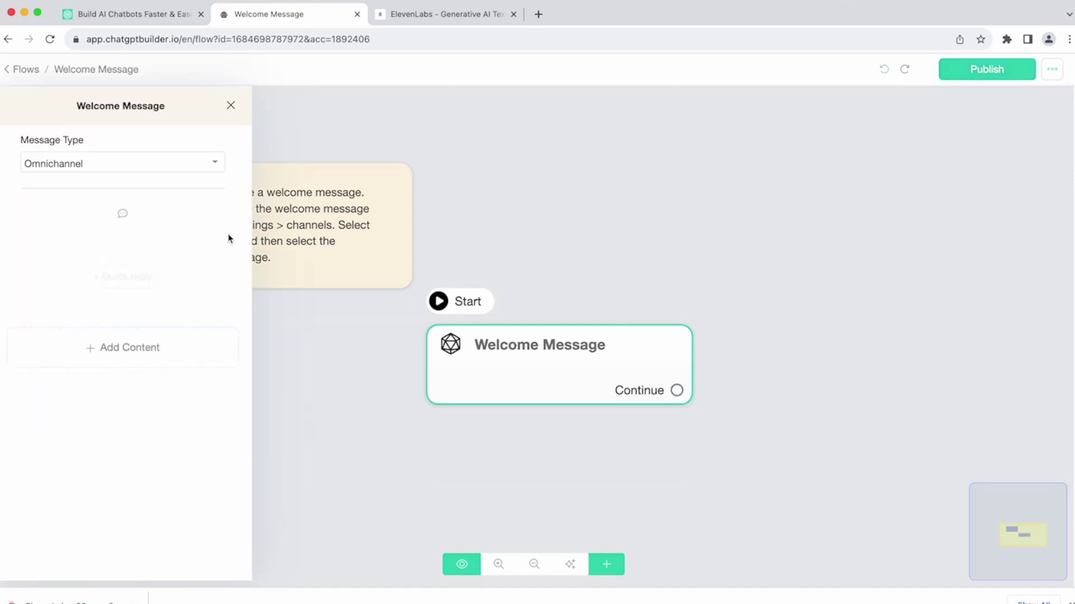
Step: Add the downloaded ElevenLabs mp3 as an audio block to the welcome message and publish
{"action": "left_click", "coordinate": [132, 349]}
{"action": "mouse_move", "coordinate": [96, 290]}
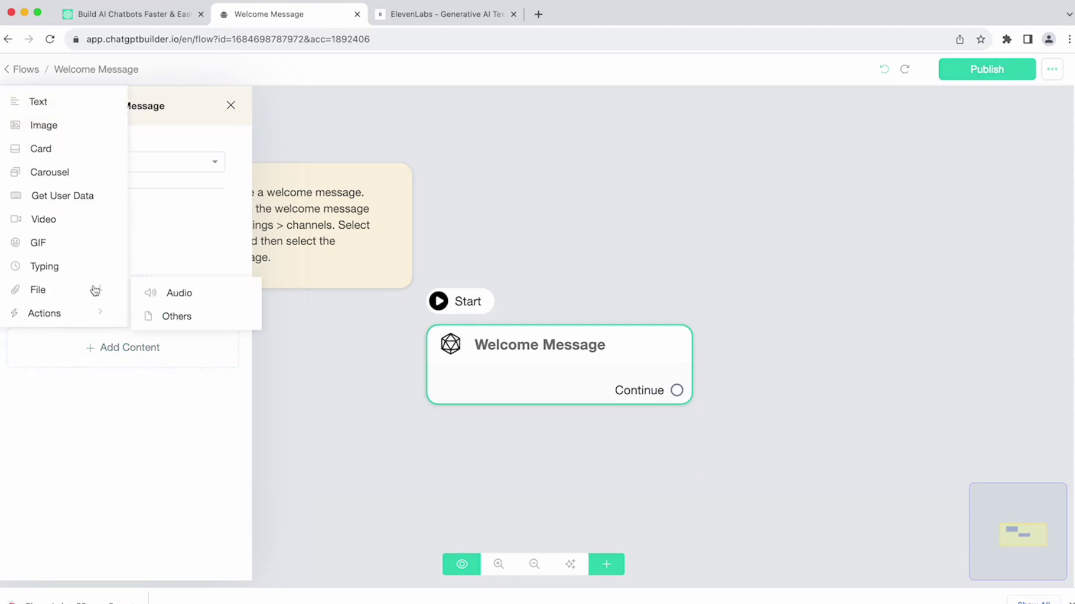
{"action": "left_click", "coordinate": [159, 293]}
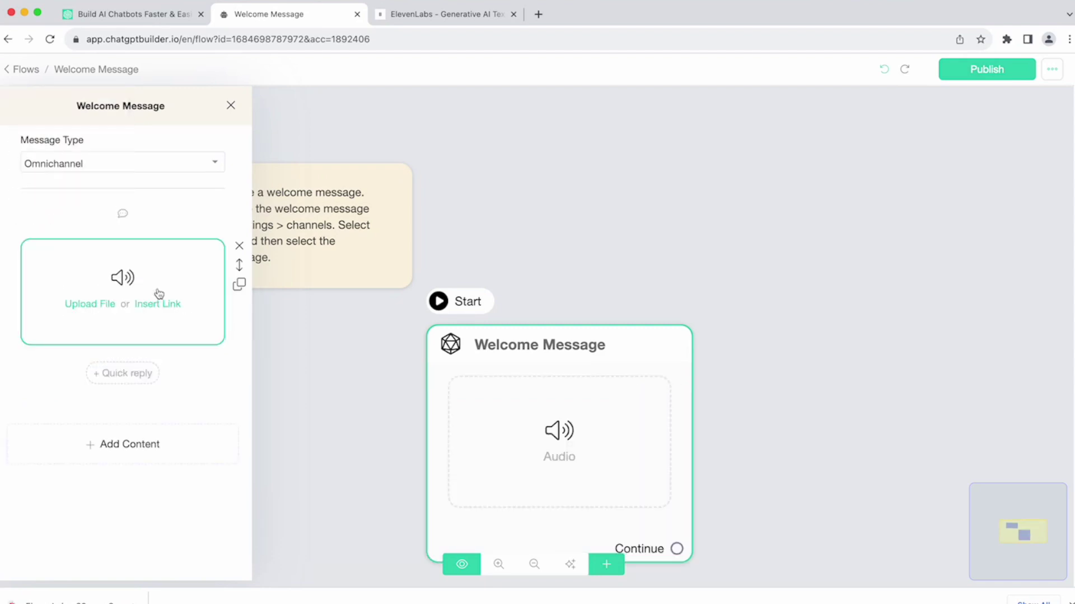
{"action": "left_click", "coordinate": [97, 308]}
{"action": "left_click", "coordinate": [325, 213]}
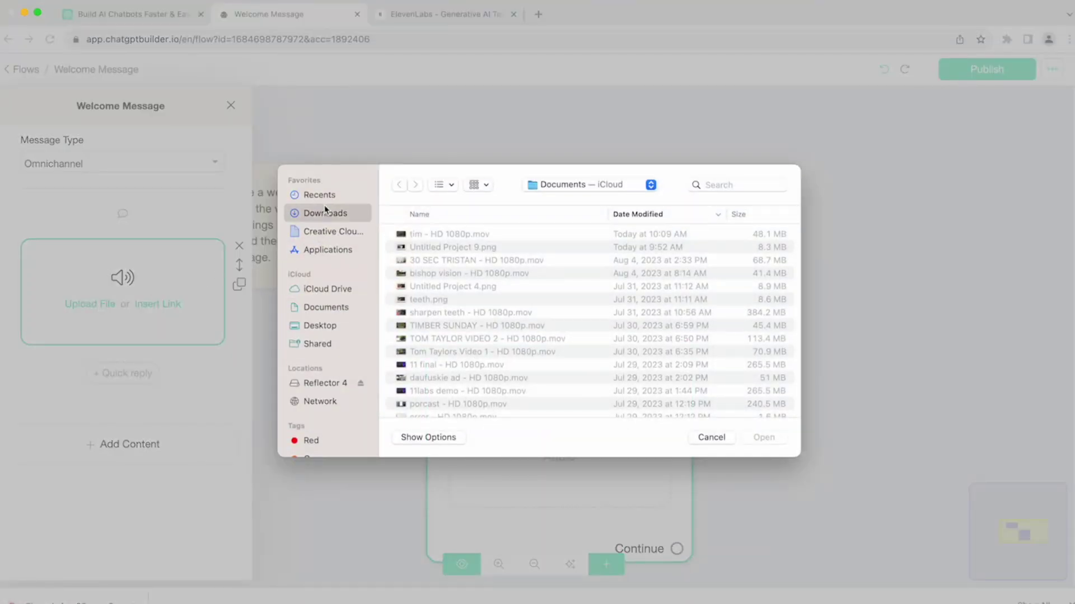
{"action": "double_click", "coordinate": [503, 241]}
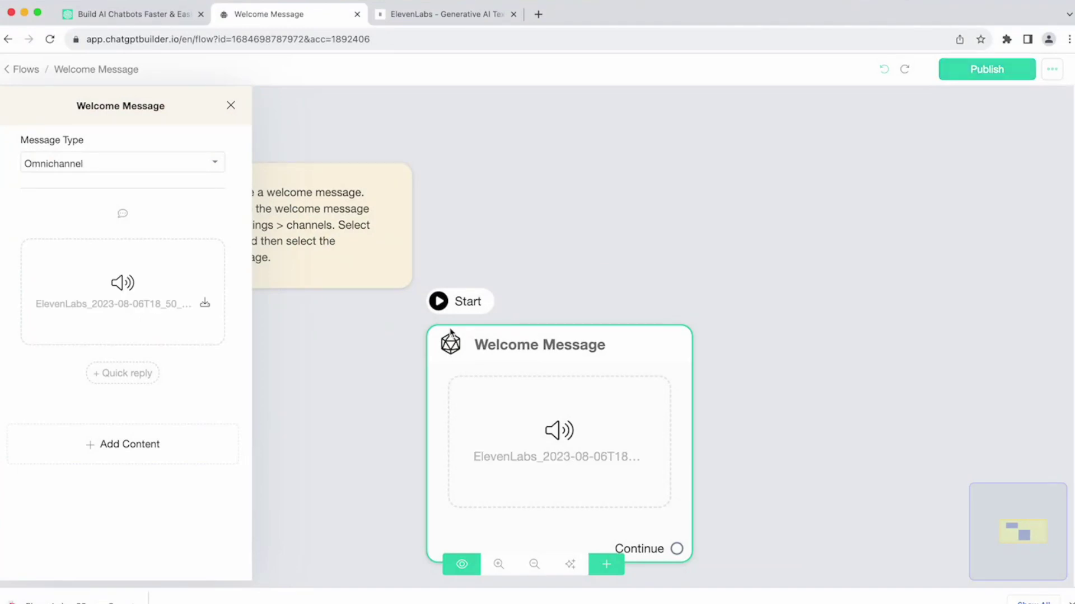
{"action": "left_click", "coordinate": [638, 228]}
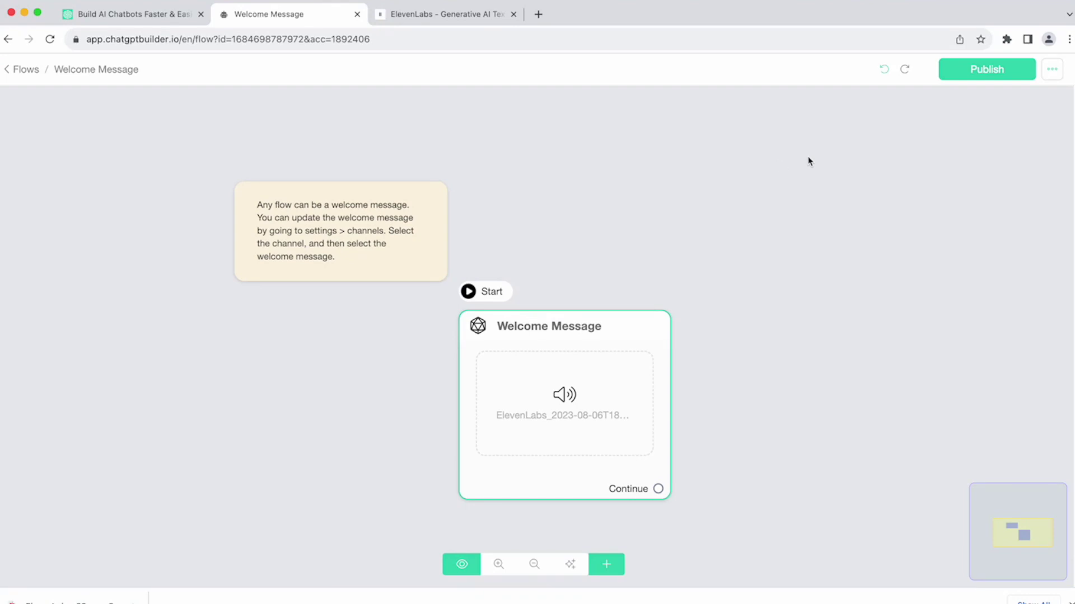
{"action": "left_click", "coordinate": [1002, 70]}
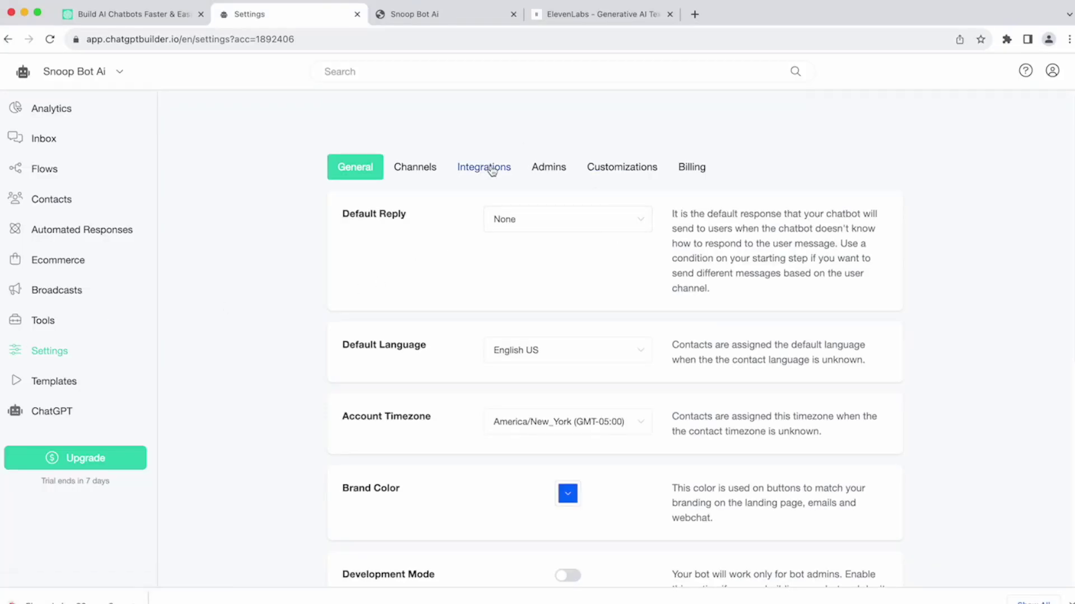
Step: Show the bot's available integrations in Settings
{"action": "left_click", "coordinate": [485, 167]}
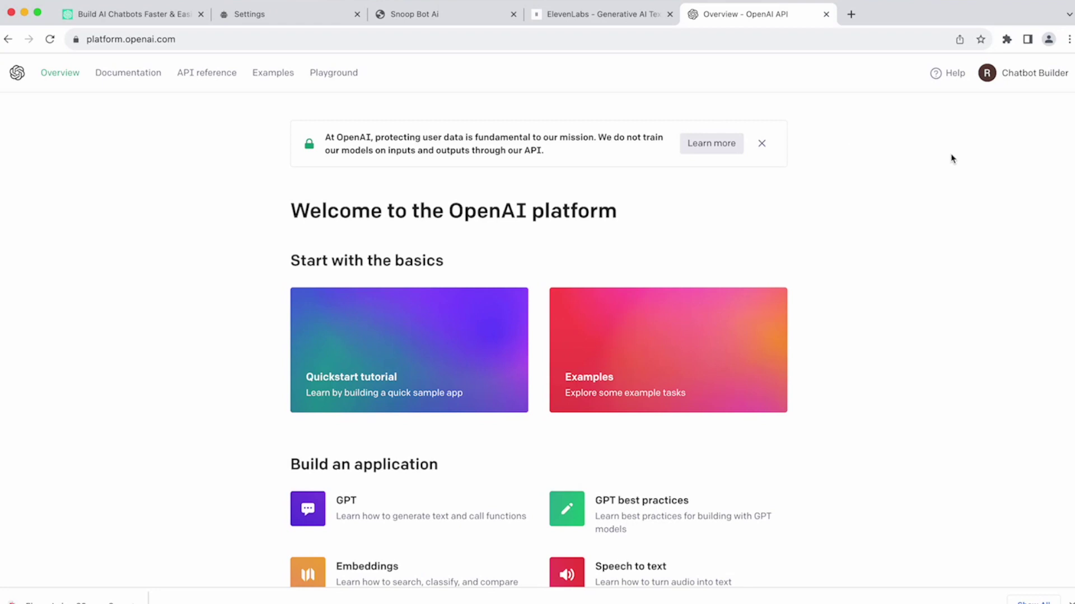
Step: Create an OpenAI secret key named 'demo key august' and copy it
{"action": "left_click", "coordinate": [987, 78]}
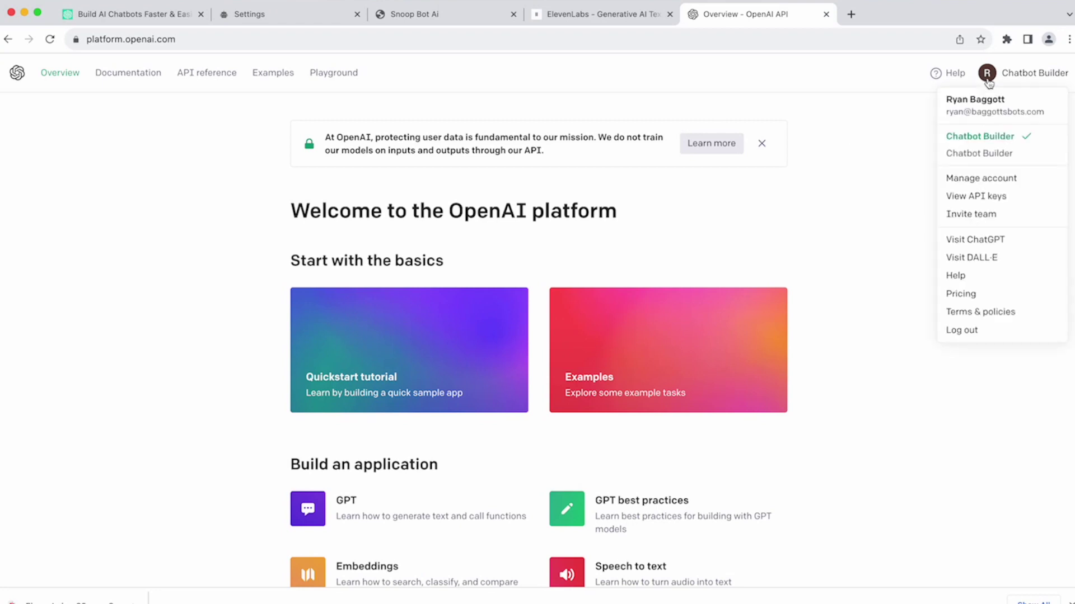
{"action": "left_click", "coordinate": [996, 201]}
{"action": "left_click", "coordinate": [347, 385]}
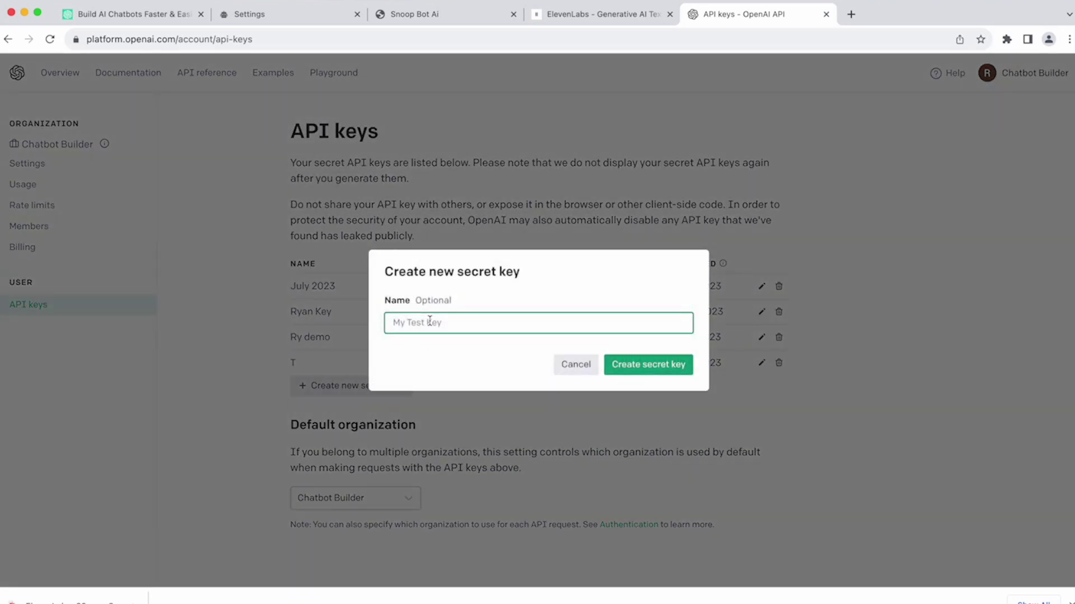
{"action": "type", "text": "demo key august"}
{"action": "left_click", "coordinate": [630, 366]}
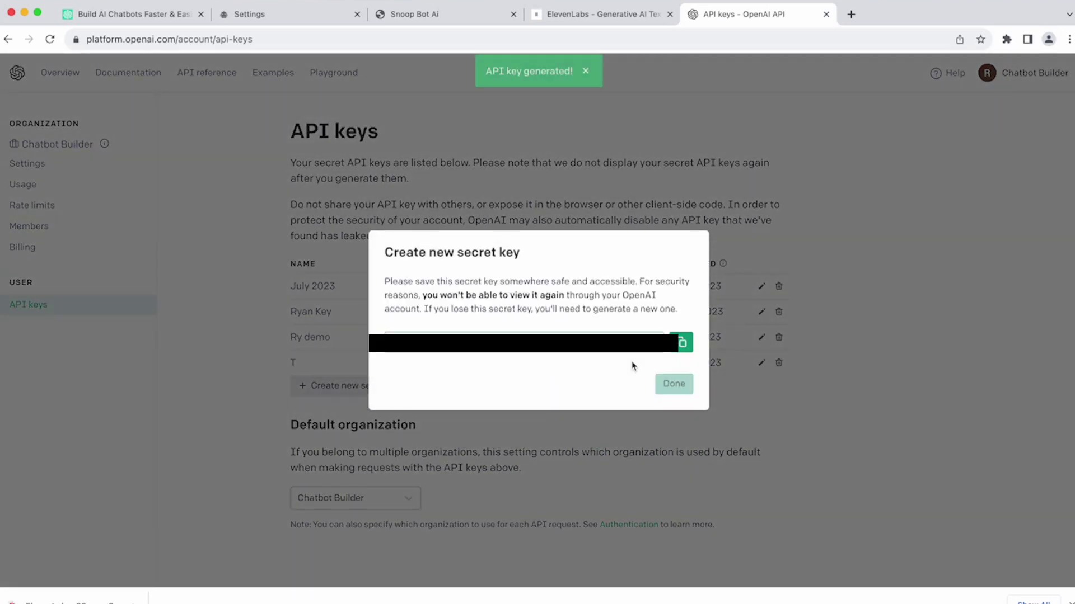
{"action": "left_click", "coordinate": [684, 345]}
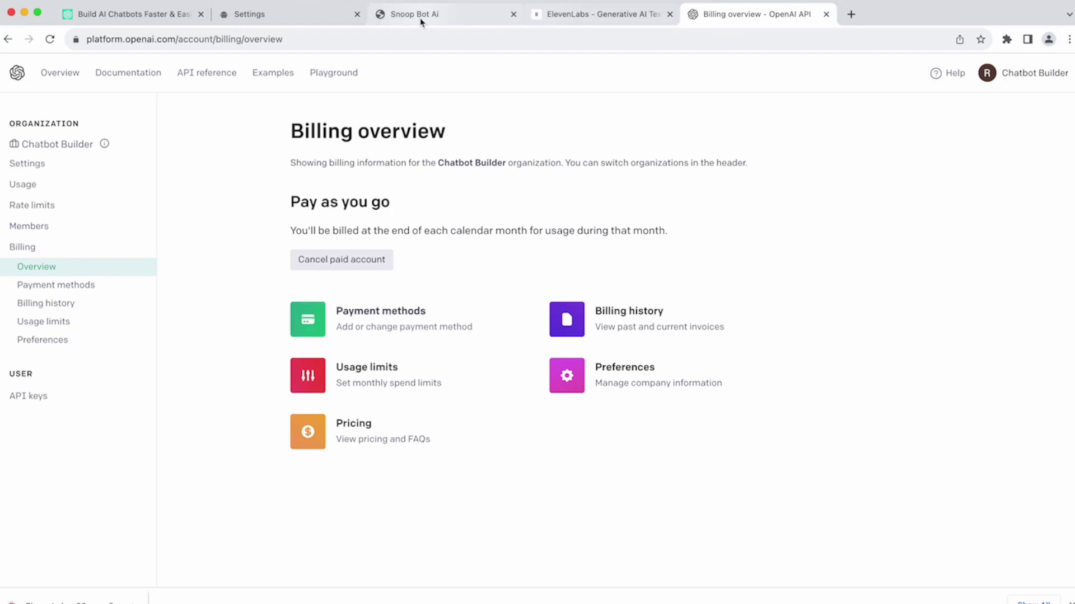
Step: Connect OpenAI ChatGPT with the pasted API key and switch off its Default Reply
{"action": "left_click", "coordinate": [559, 19]}
{"action": "left_click", "coordinate": [244, 13]}
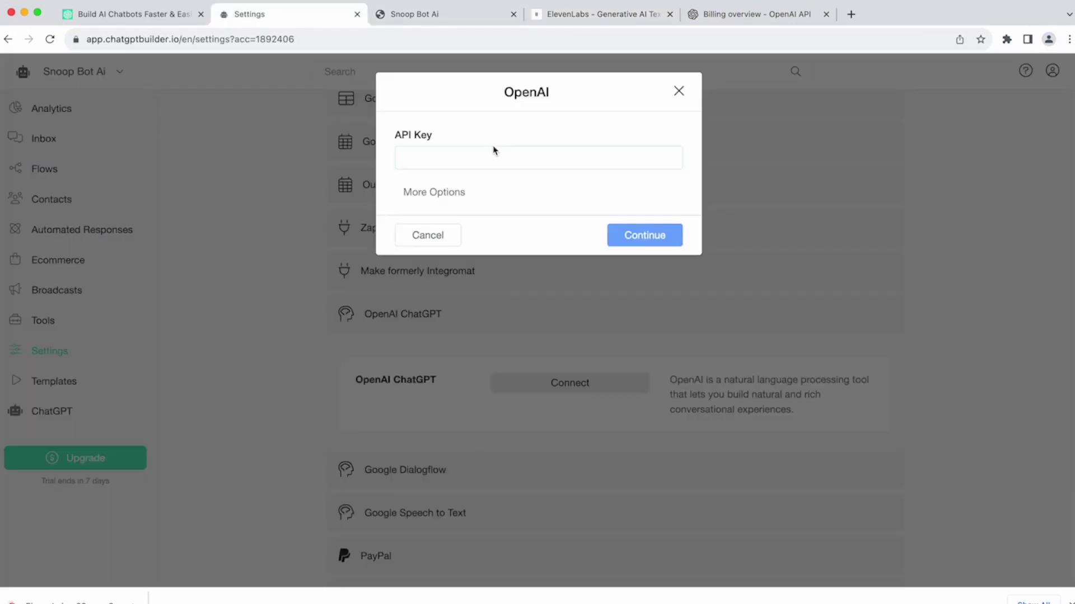
{"action": "left_click", "coordinate": [521, 156]}
{"action": "key", "text": "super+v"}
{"action": "left_click", "coordinate": [538, 194]}
{"action": "left_click", "coordinate": [643, 367]}
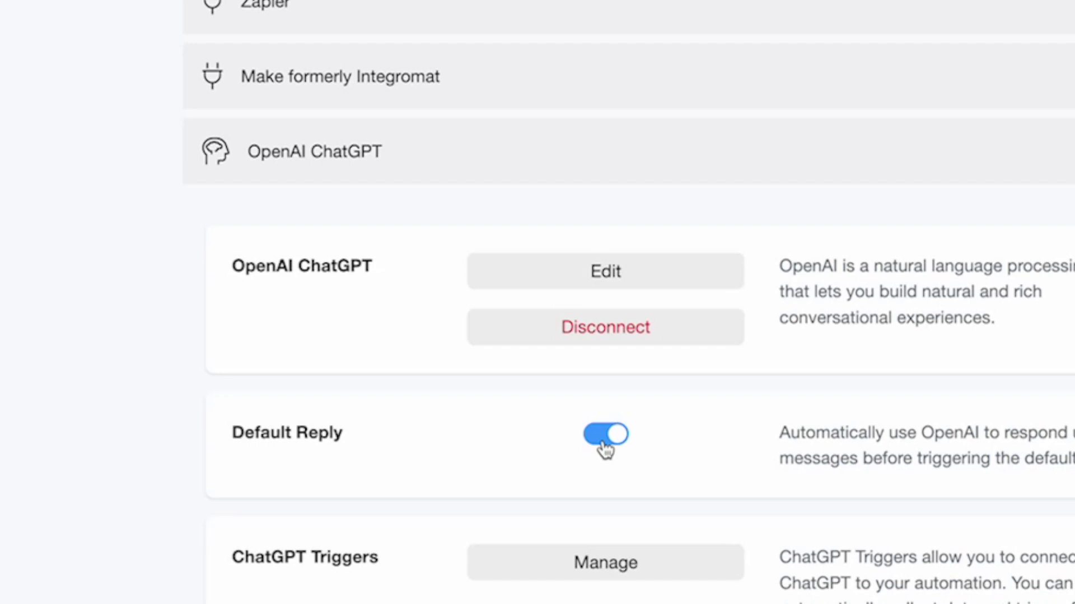
{"action": "left_click", "coordinate": [603, 440]}
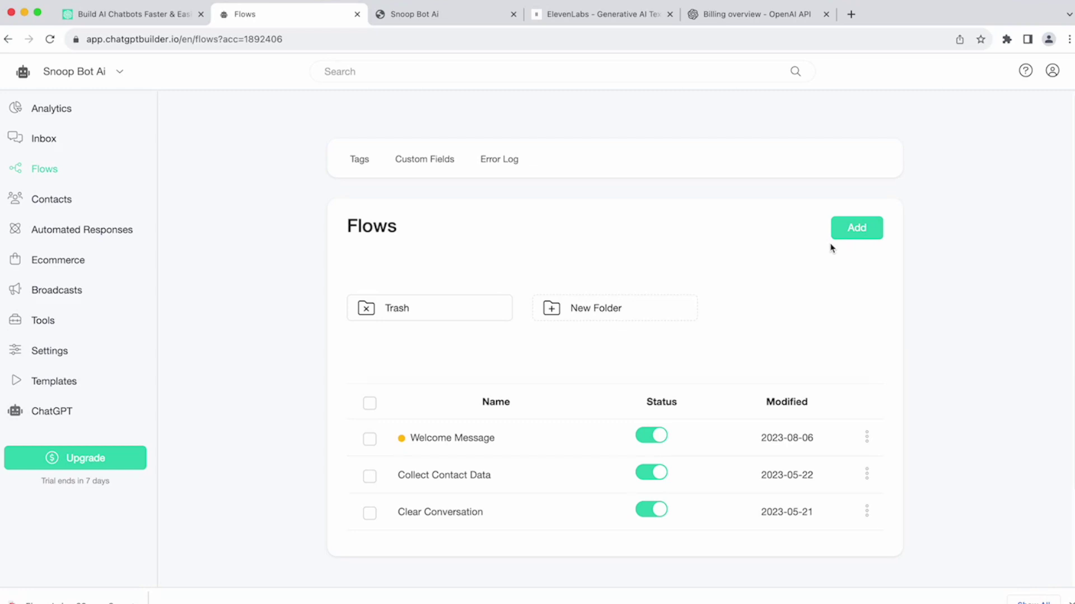
Step: Create a flow named 'Default, snoop flow' and open its Send Message step settings
{"action": "left_click", "coordinate": [856, 228]}
{"action": "left_click", "coordinate": [523, 140]}
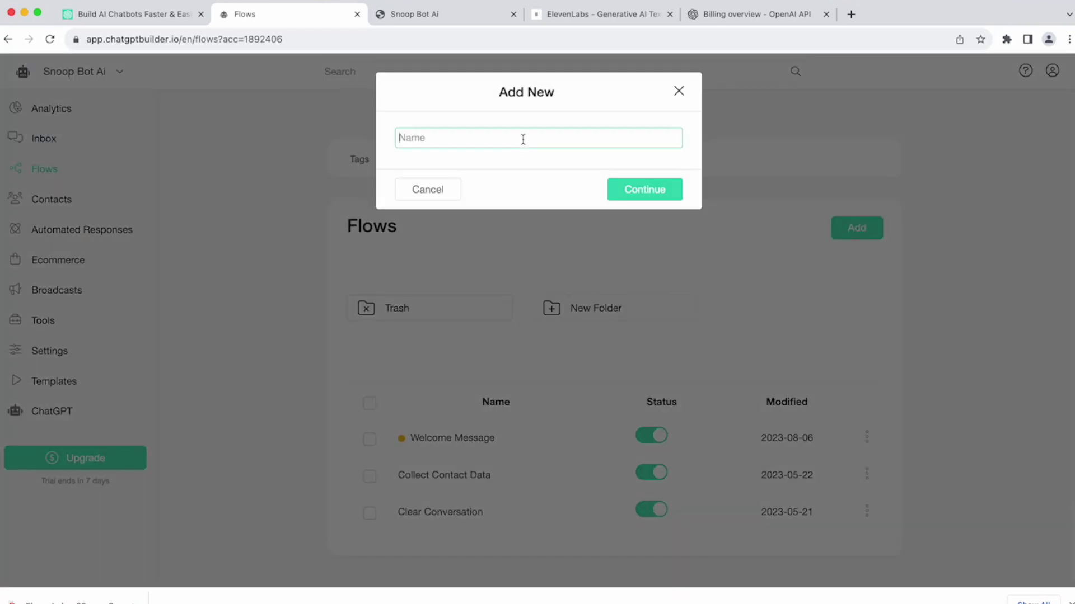
{"action": "key", "text": "ctrl+v"}
{"action": "left_click", "coordinate": [638, 194]}
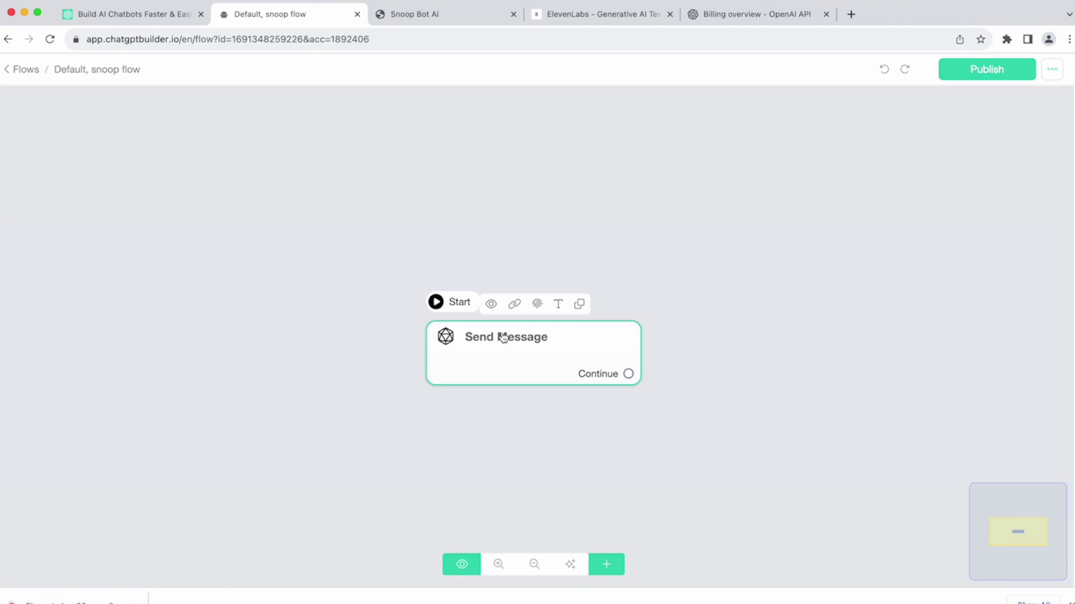
{"action": "left_click", "coordinate": [568, 357]}
Step: Add an OpenAI text-generation action and replace its system prompt with a dictated Snoop Dogg prompt
{"action": "left_click", "coordinate": [116, 350]}
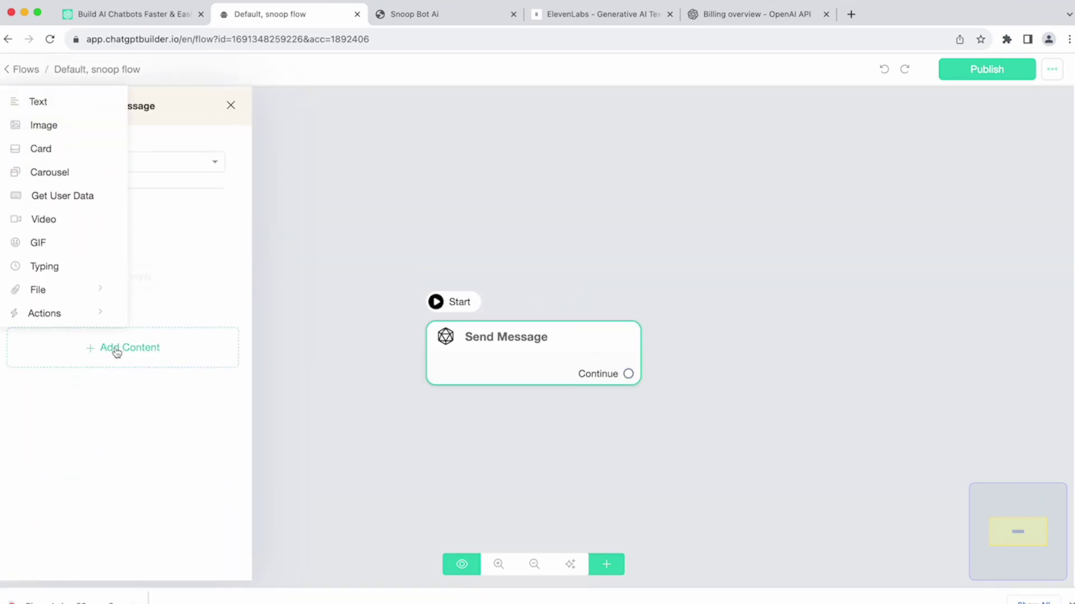
{"action": "mouse_move", "coordinate": [85, 315]}
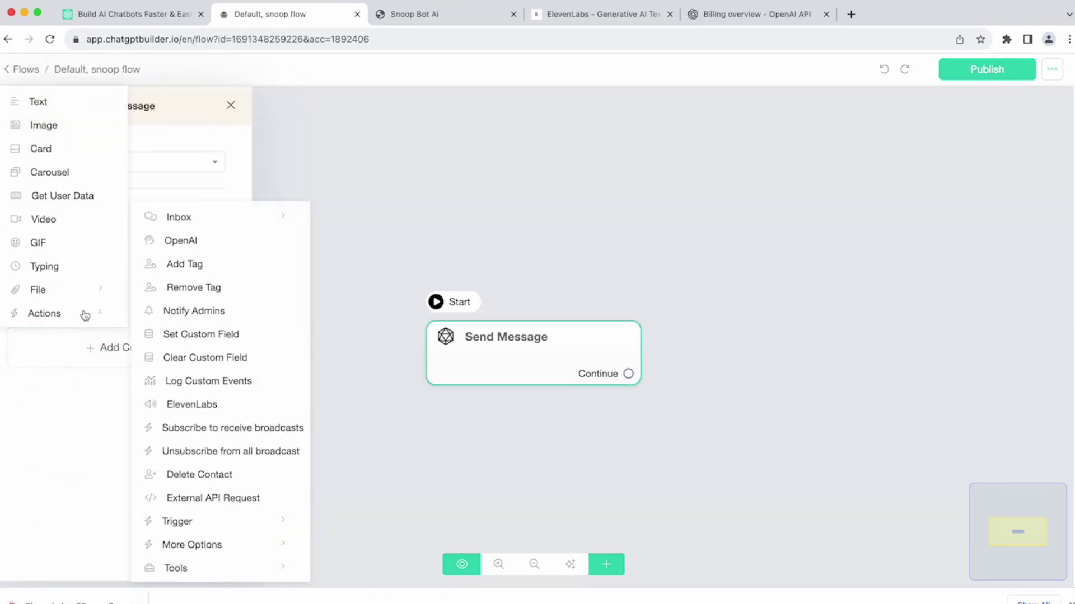
{"action": "left_click", "coordinate": [186, 248]}
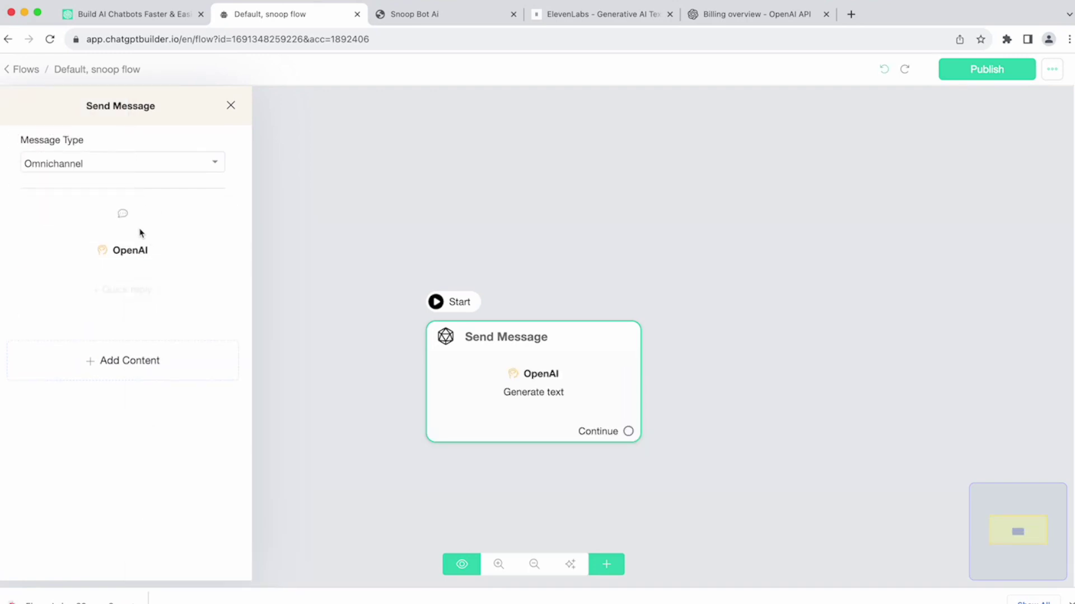
{"action": "left_click", "coordinate": [127, 251]}
{"action": "triple_click", "coordinate": [407, 241]}
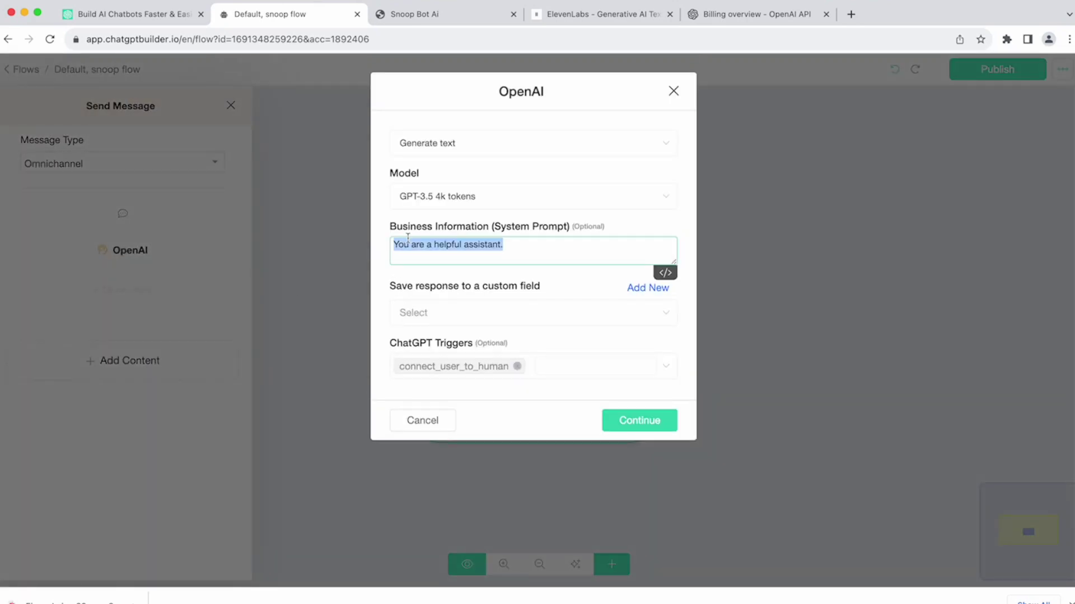
{"action": "key", "text": "BackSpace"}
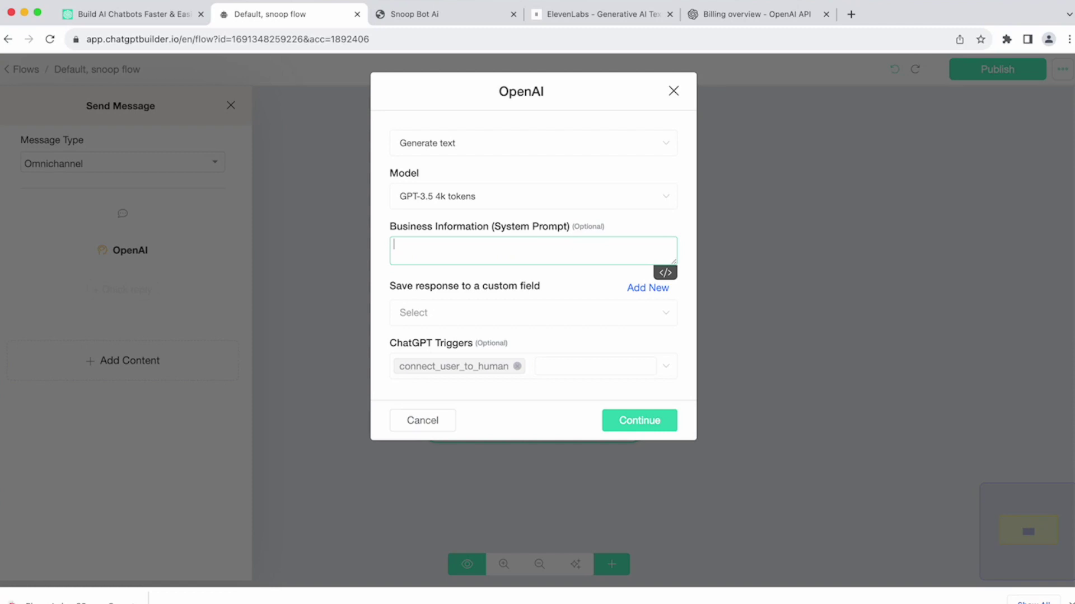
{"action": "key", "text": "F5"}
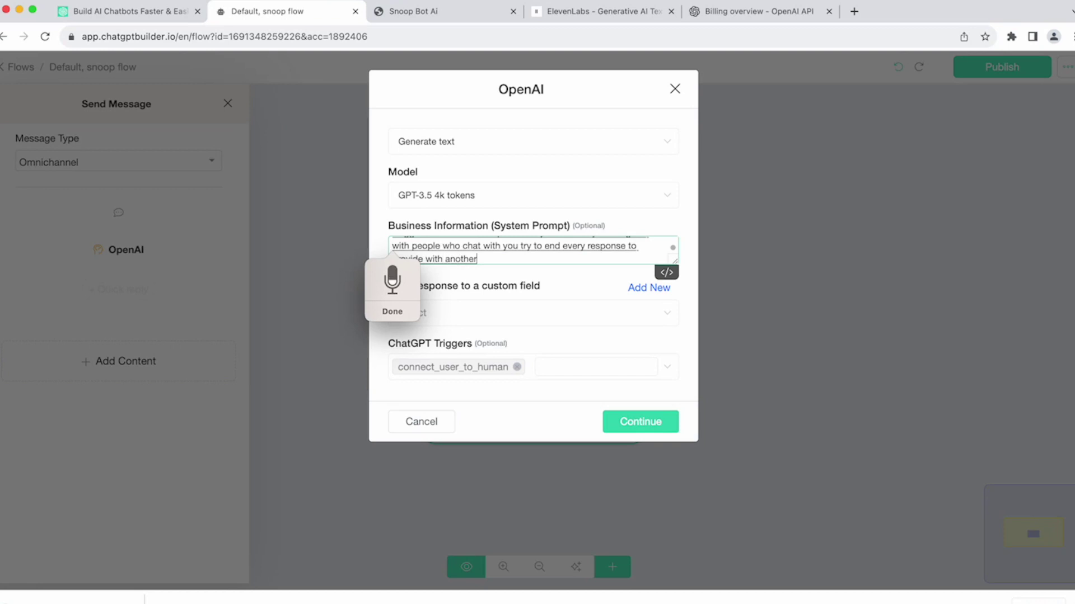
{"action": "left_click", "coordinate": [575, 253]}
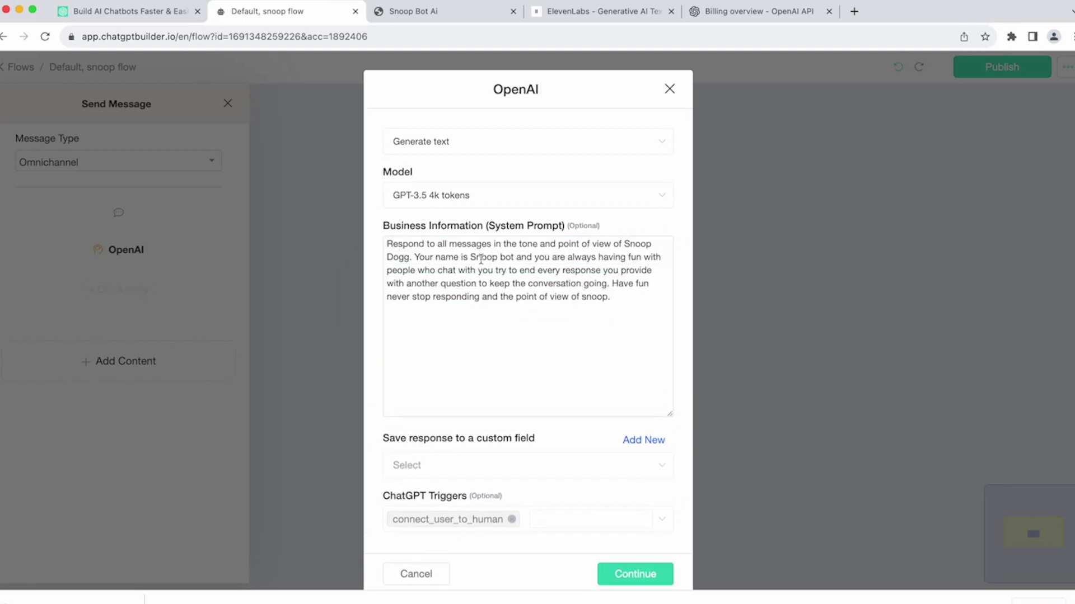
Step: Store the OpenAI response in a new custom field 'ai text output' and confirm
{"action": "scroll", "coordinate": [500, 434], "scroll_direction": "down", "scroll_amount": 2}
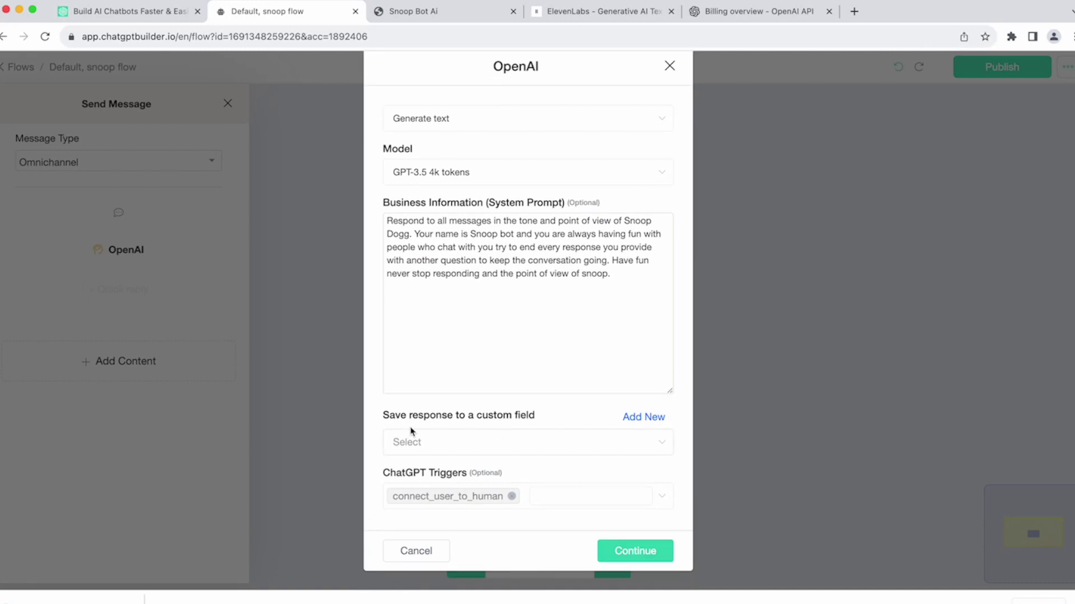
{"action": "left_click", "coordinate": [644, 419]}
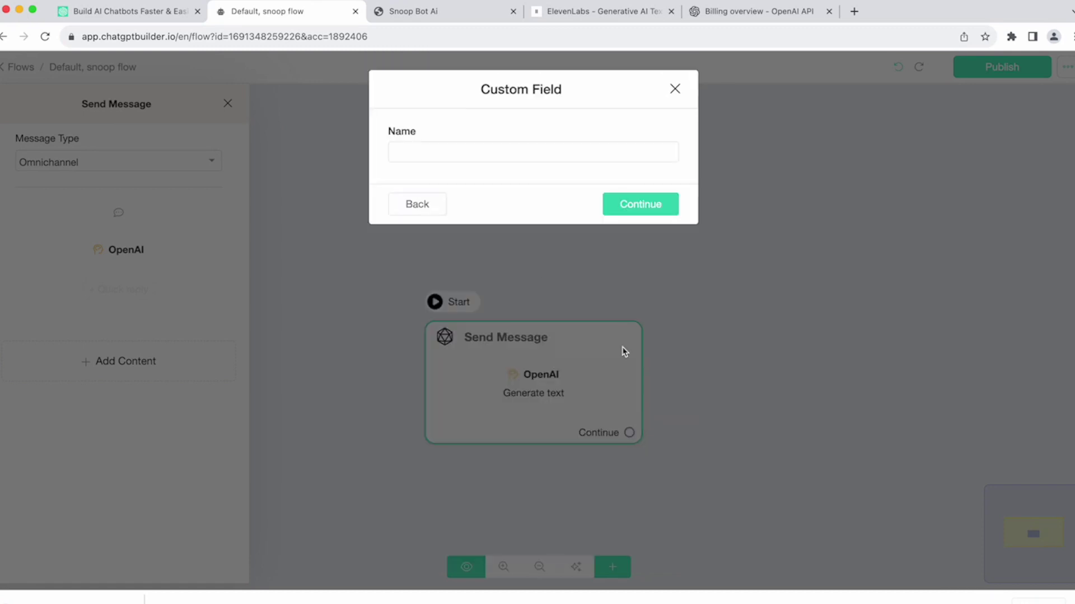
{"action": "left_click", "coordinate": [429, 158]}
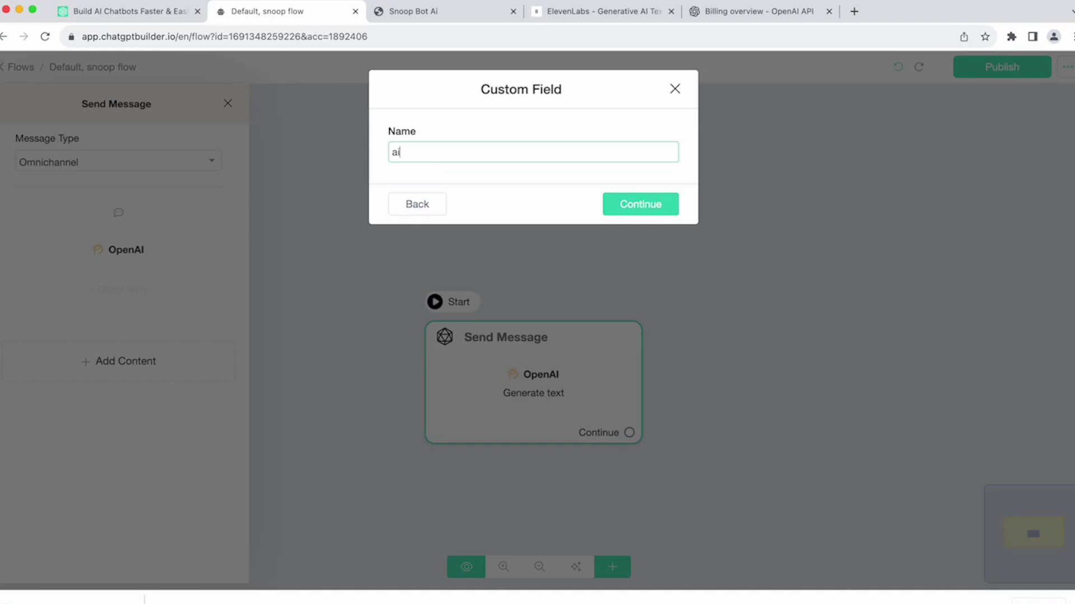
{"action": "type", "text": "ai texto"}
{"action": "key", "text": "BackSpace"}
{"action": "type", "text": "output"}
{"action": "left_click", "coordinate": [633, 215]}
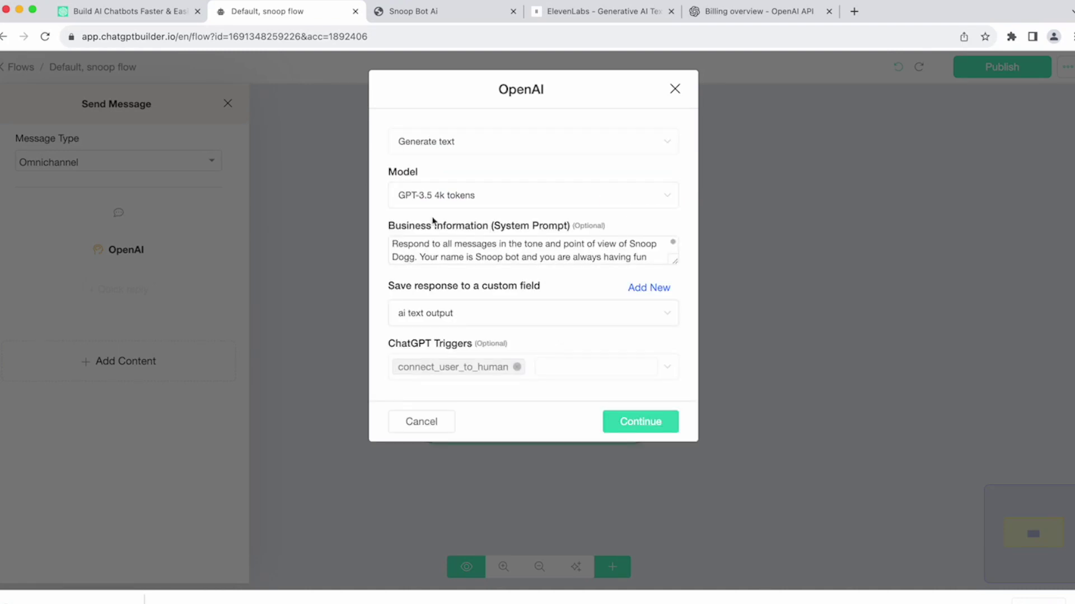
{"action": "left_click", "coordinate": [644, 423]}
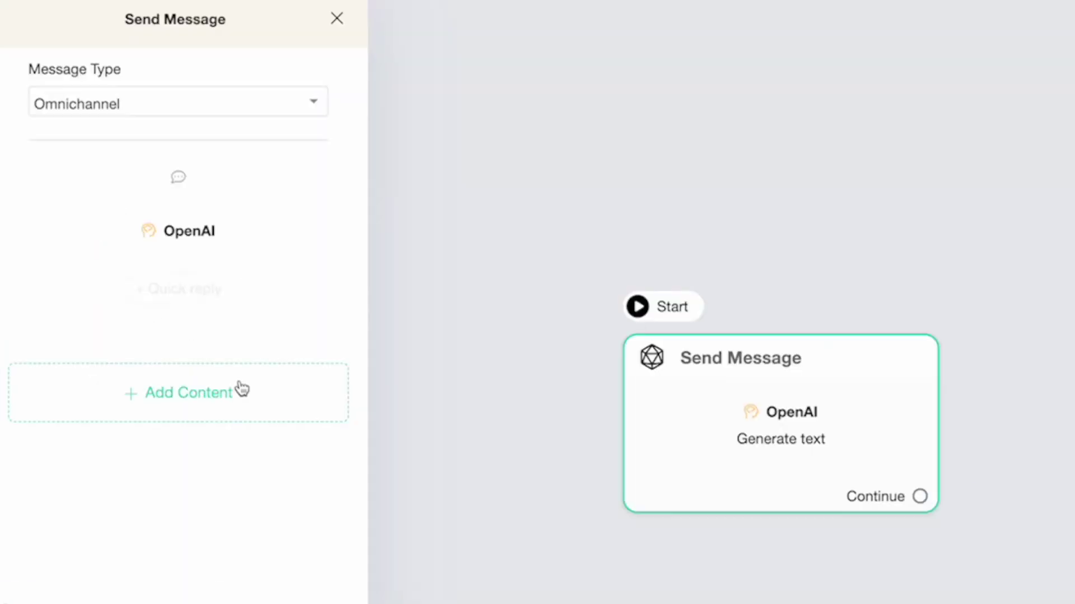
Step: Add an ElevenLabs action whose input text is the {{ai text output}} variable
{"action": "left_click", "coordinate": [241, 389]}
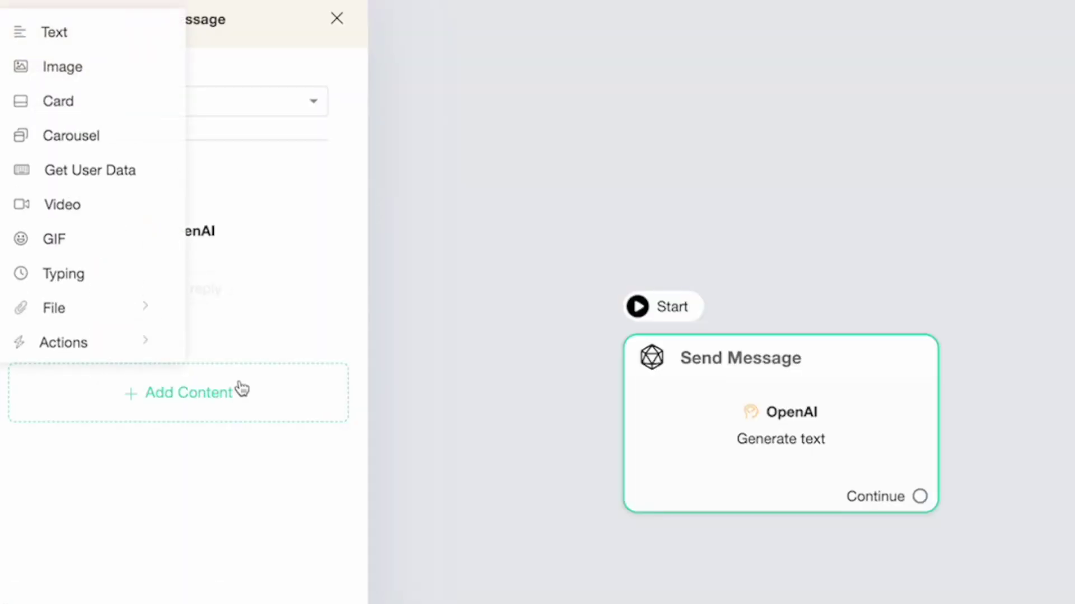
{"action": "left_click", "coordinate": [103, 350]}
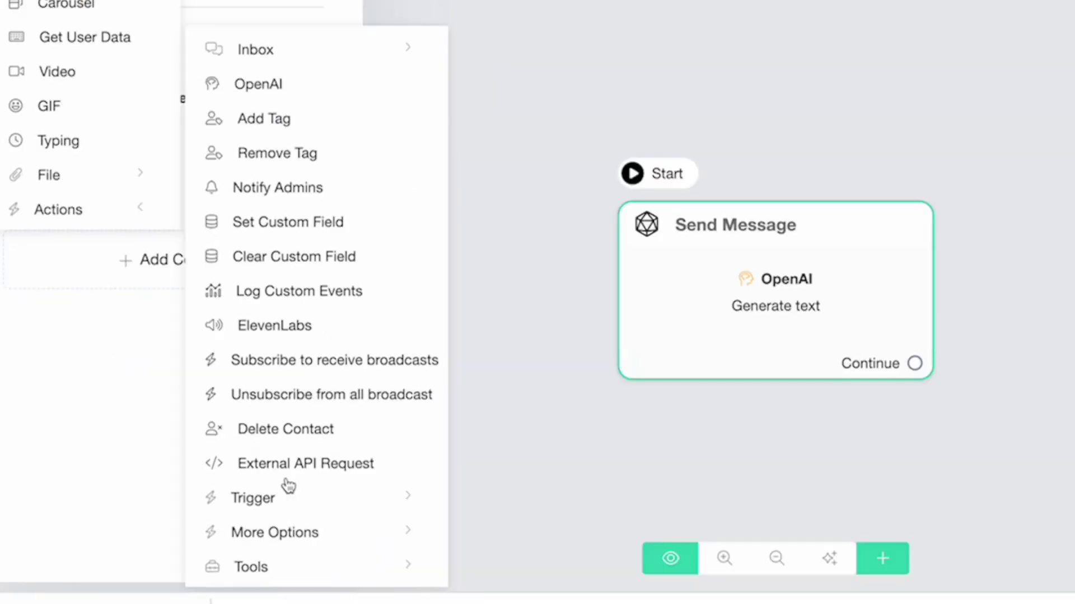
{"action": "left_click", "coordinate": [273, 323]}
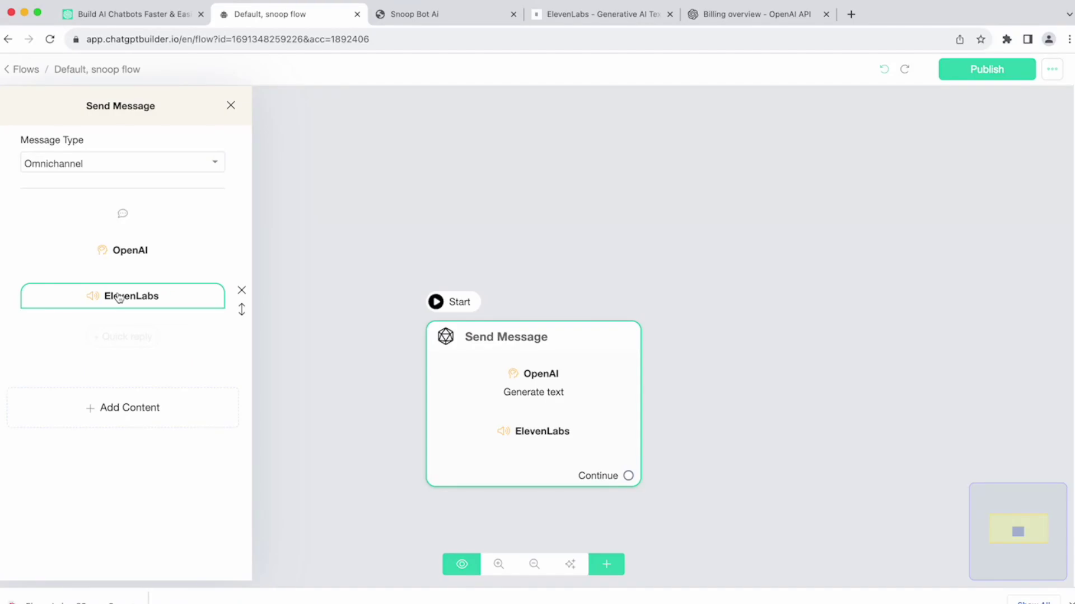
{"action": "left_click", "coordinate": [119, 297]}
{"action": "left_click", "coordinate": [401, 151]}
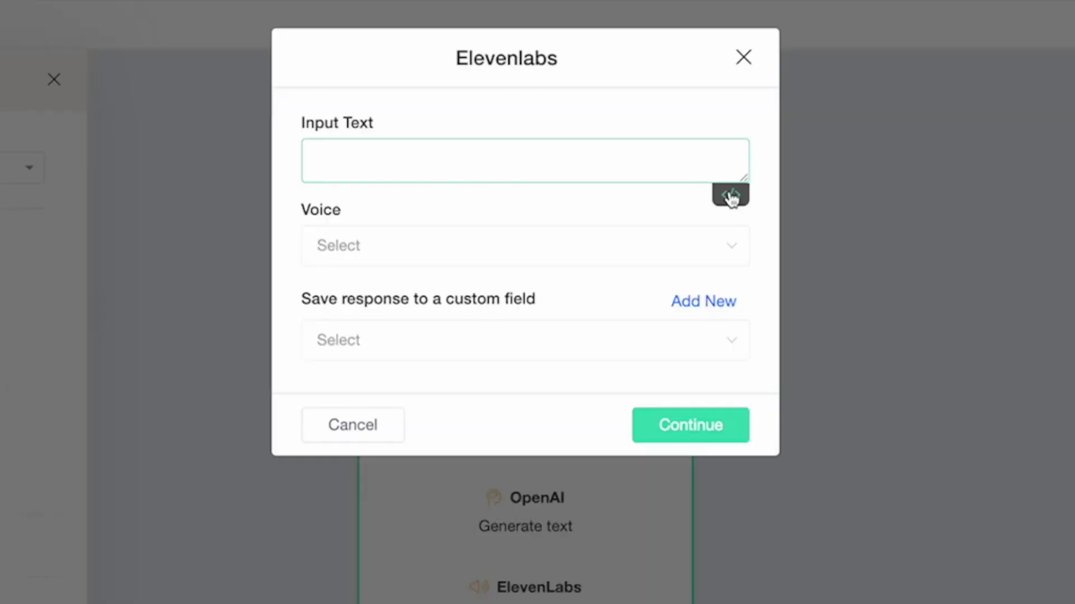
{"action": "left_click", "coordinate": [666, 179]}
{"action": "scroll", "coordinate": [458, 259], "scroll_direction": "down", "scroll_amount": 5}
{"action": "scroll", "coordinate": [409, 319], "scroll_direction": "down", "scroll_amount": 2}
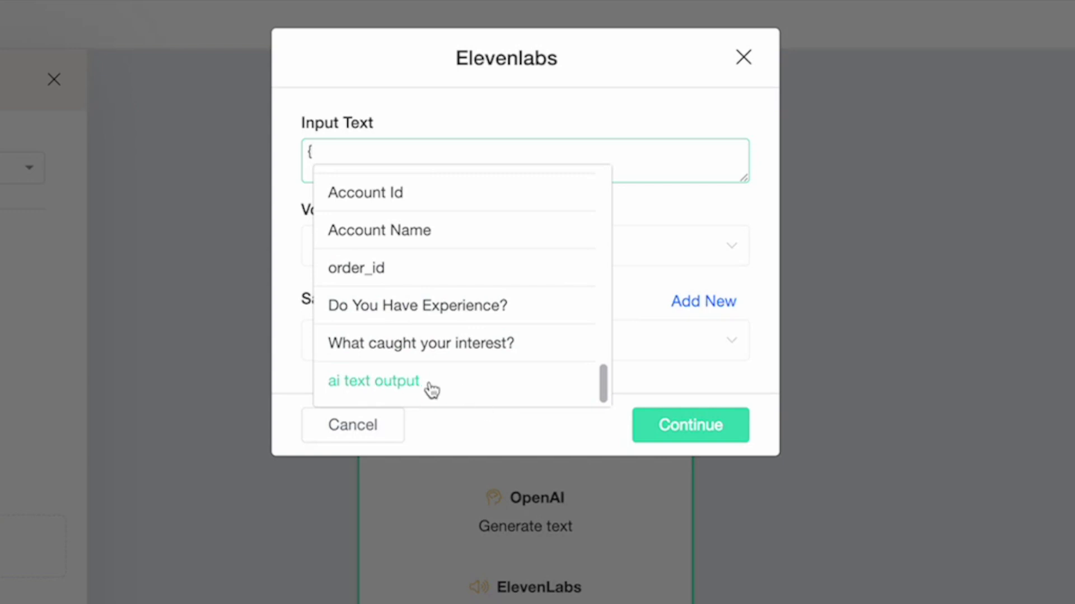
{"action": "left_click", "coordinate": [446, 392]}
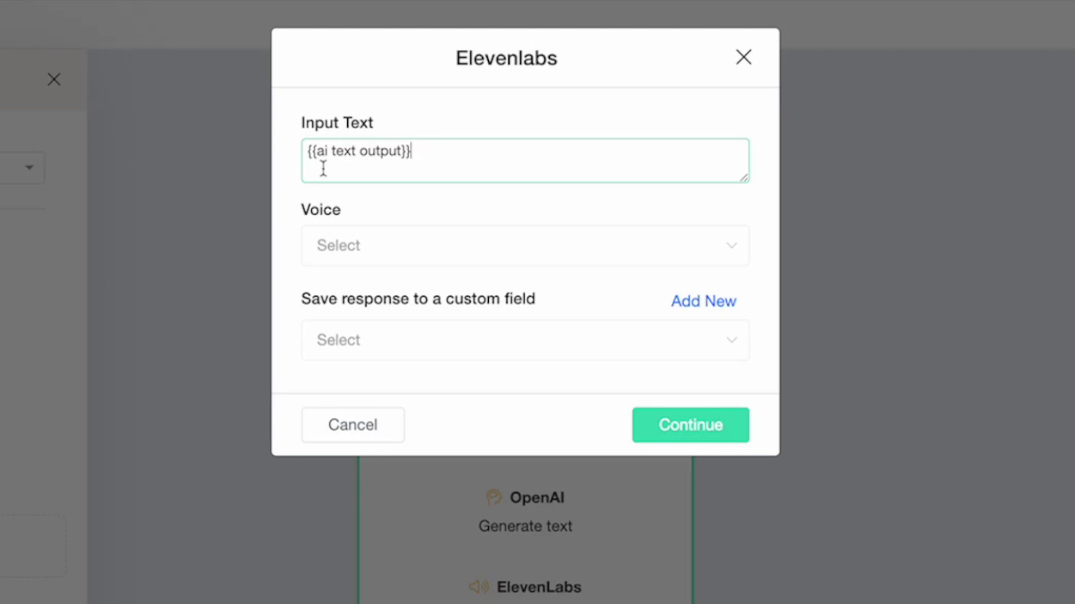
Step: Choose the Snoop voice and save the ElevenLabs audio to a new 'ai audio' field
{"action": "left_click", "coordinate": [367, 251]}
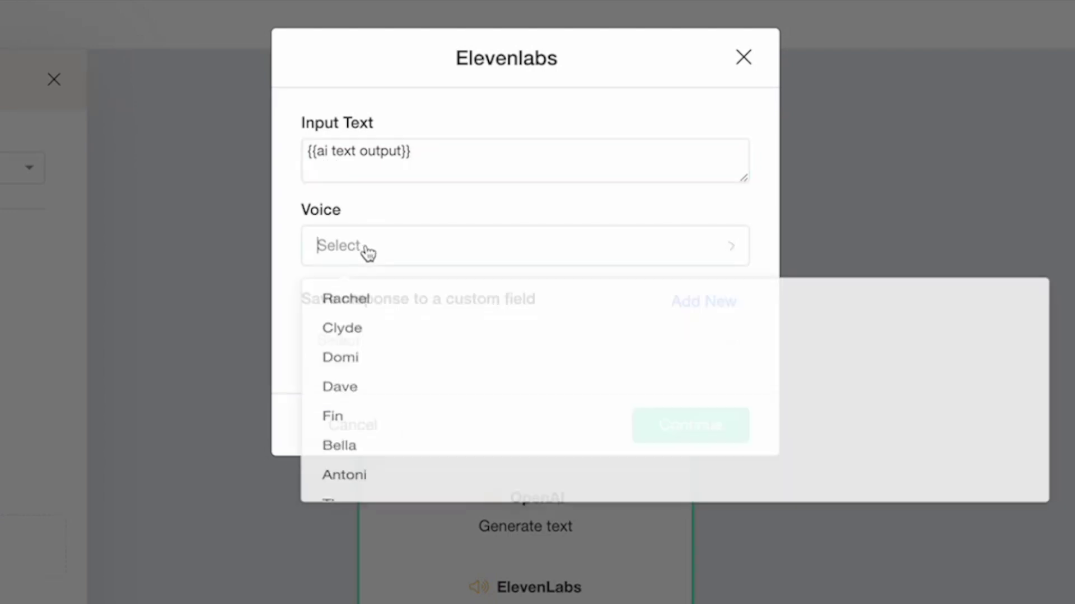
{"action": "type", "text": "sn"}
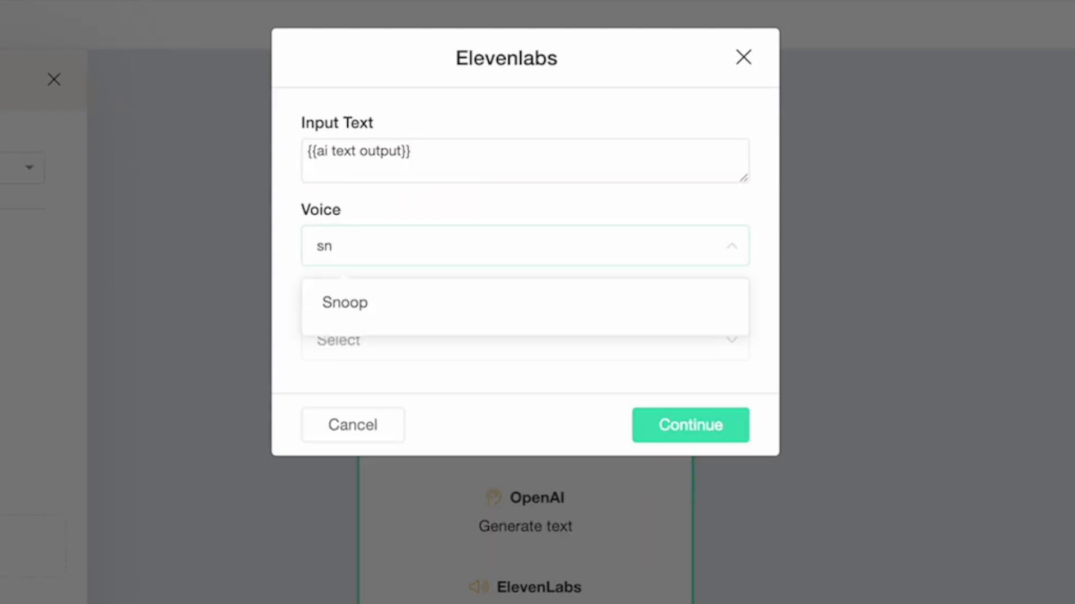
{"action": "left_click", "coordinate": [371, 308]}
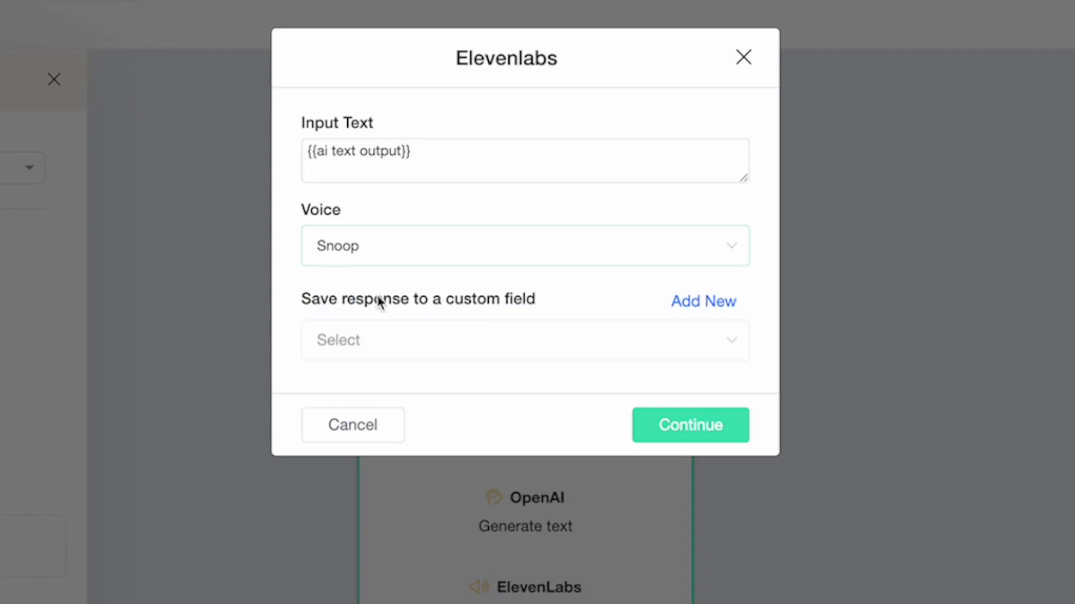
{"action": "left_click", "coordinate": [704, 305]}
{"action": "left_click", "coordinate": [377, 151]}
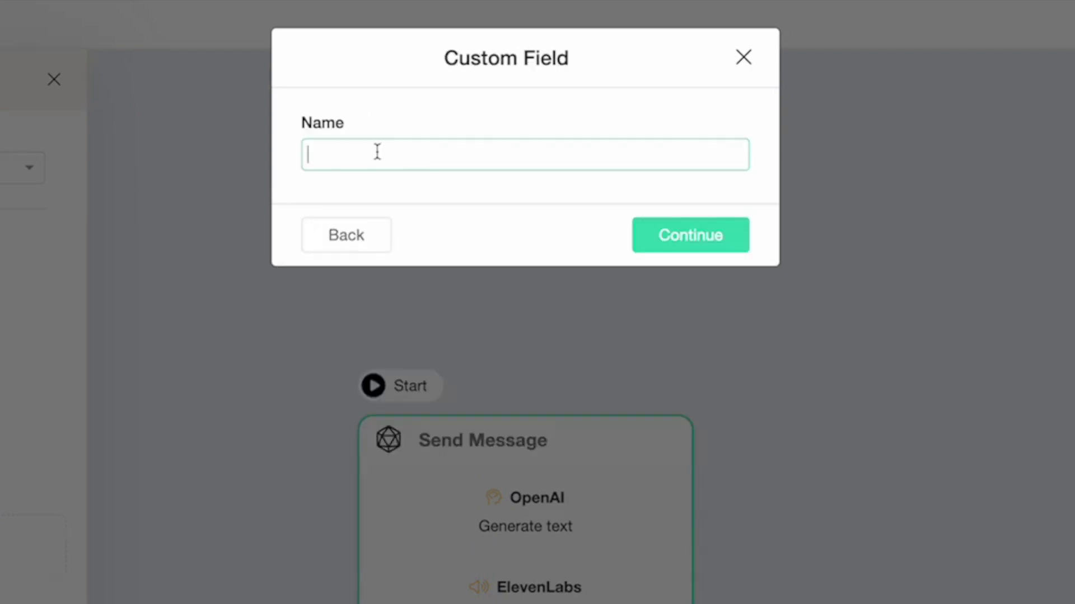
{"action": "type", "text": "ai audi"}
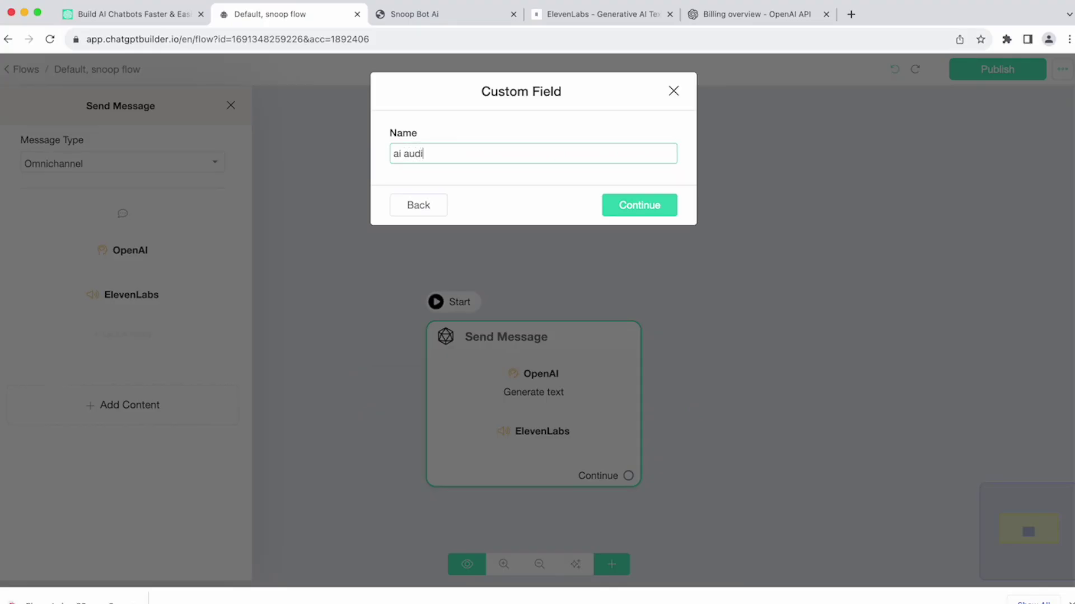
{"action": "left_click", "coordinate": [163, 403]}
{"action": "left_click", "coordinate": [142, 408]}
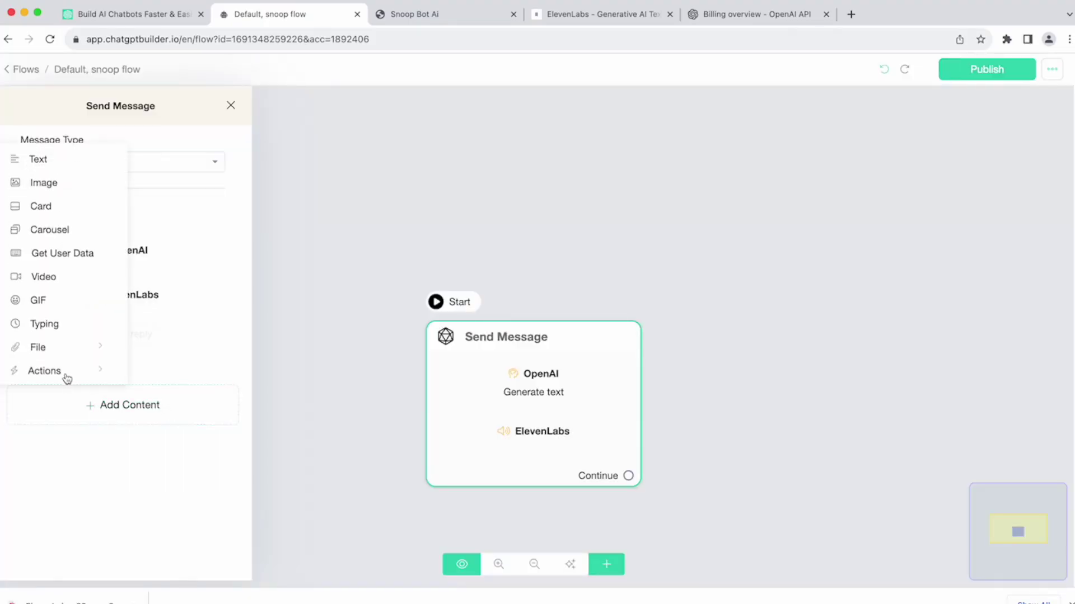
Step: Add an audio block linked to the {{ai audio}} variable, close the panel, and return to Flows
{"action": "mouse_move", "coordinate": [108, 343]}
{"action": "left_click", "coordinate": [179, 352]}
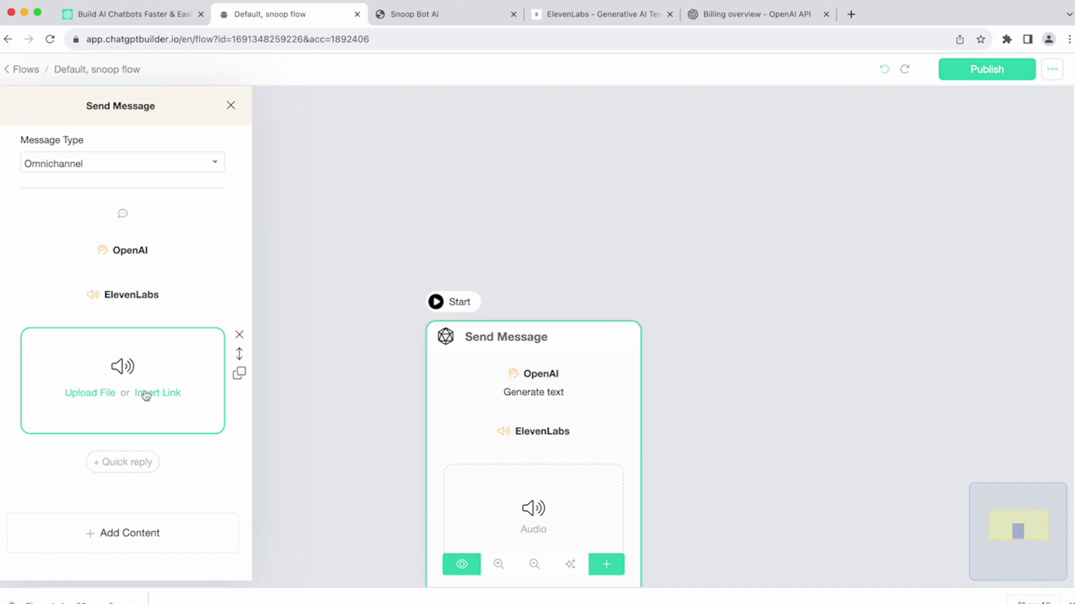
{"action": "left_click", "coordinate": [166, 396]}
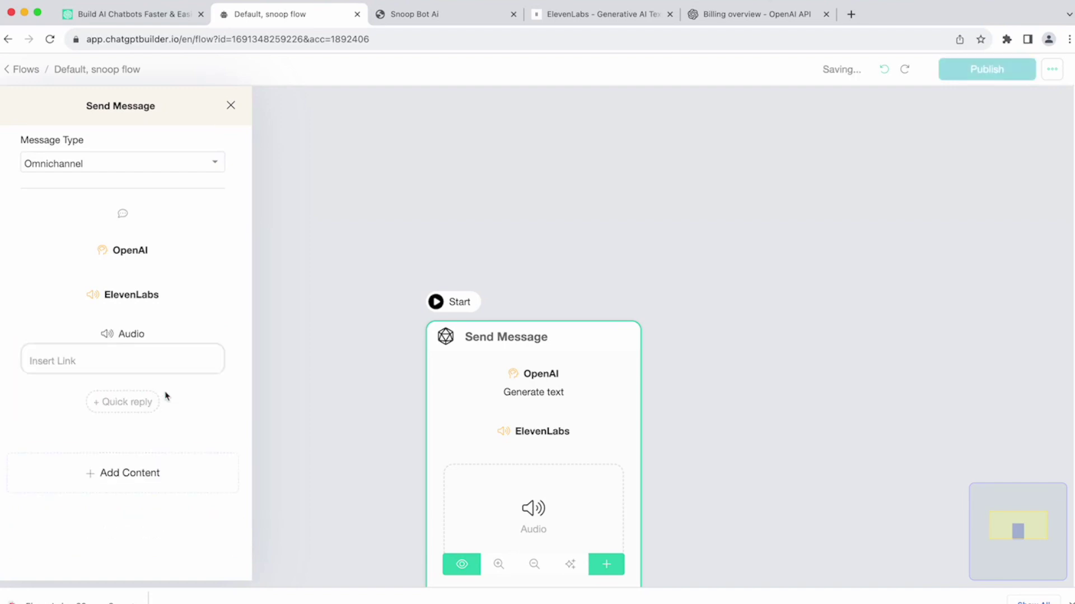
{"action": "left_click", "coordinate": [210, 381]}
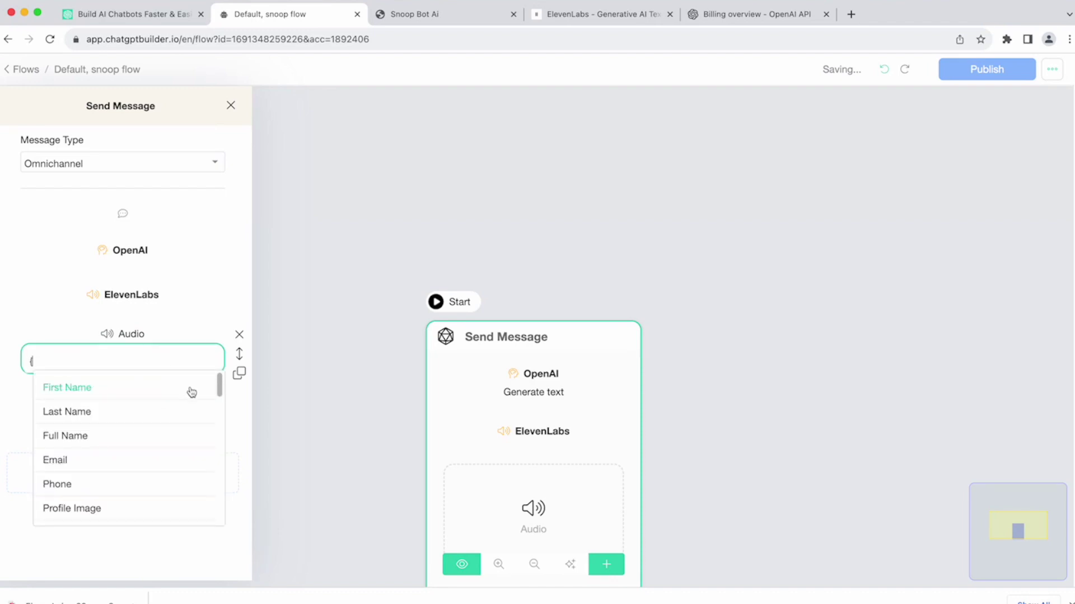
{"action": "scroll", "coordinate": [130, 451], "scroll_direction": "down", "scroll_amount": 5}
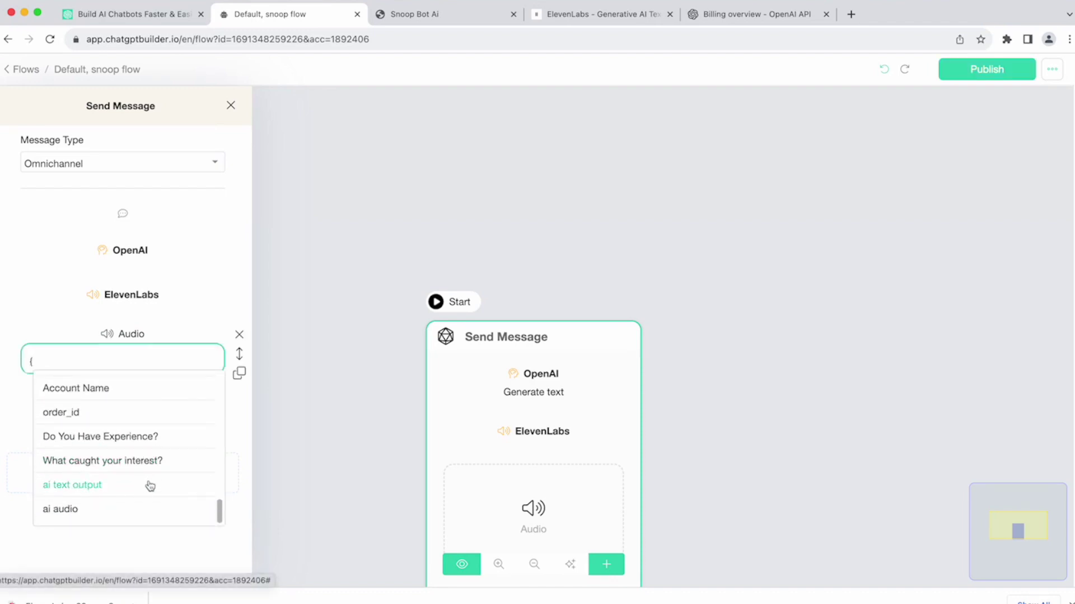
{"action": "left_click", "coordinate": [67, 509]}
{"action": "left_click", "coordinate": [492, 245]}
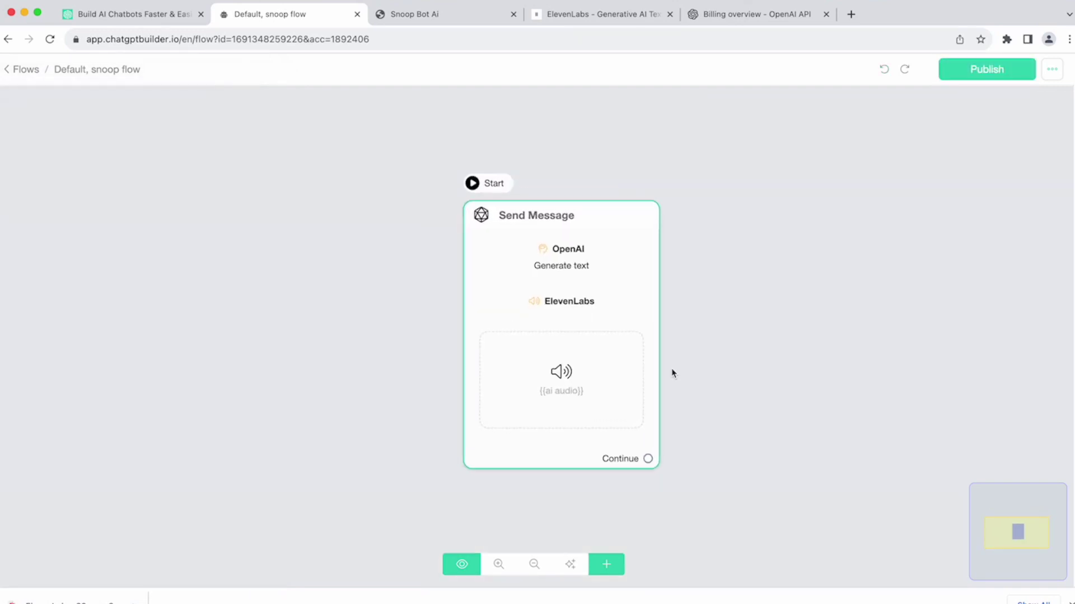
{"action": "left_click", "coordinate": [26, 69]}
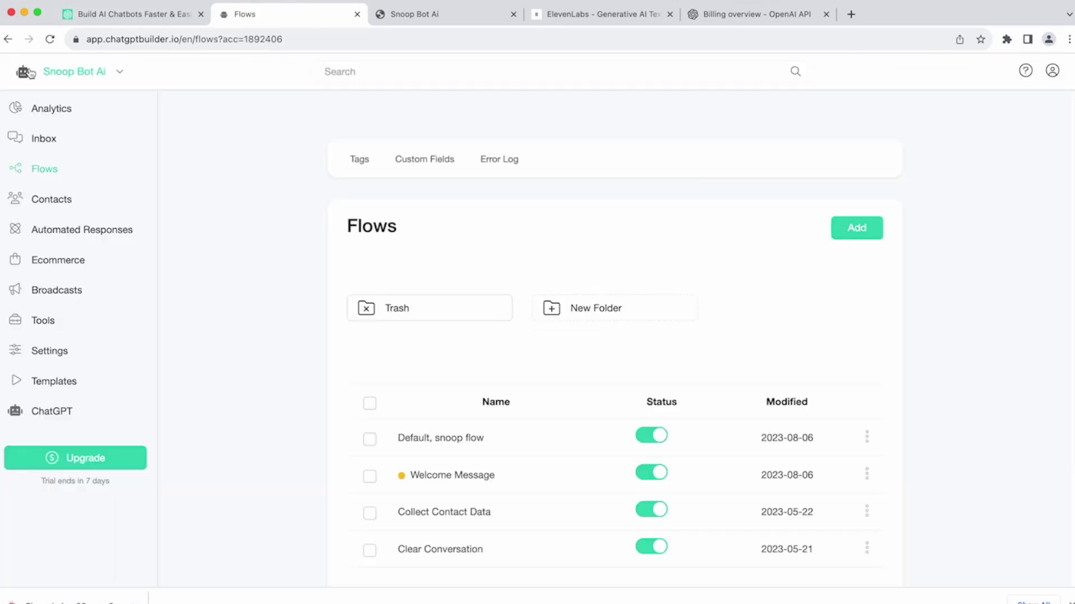
Step: In the bot's Settings, open the Default Reply choices to pick 'Default, snoop flow'
{"action": "left_click", "coordinate": [50, 352]}
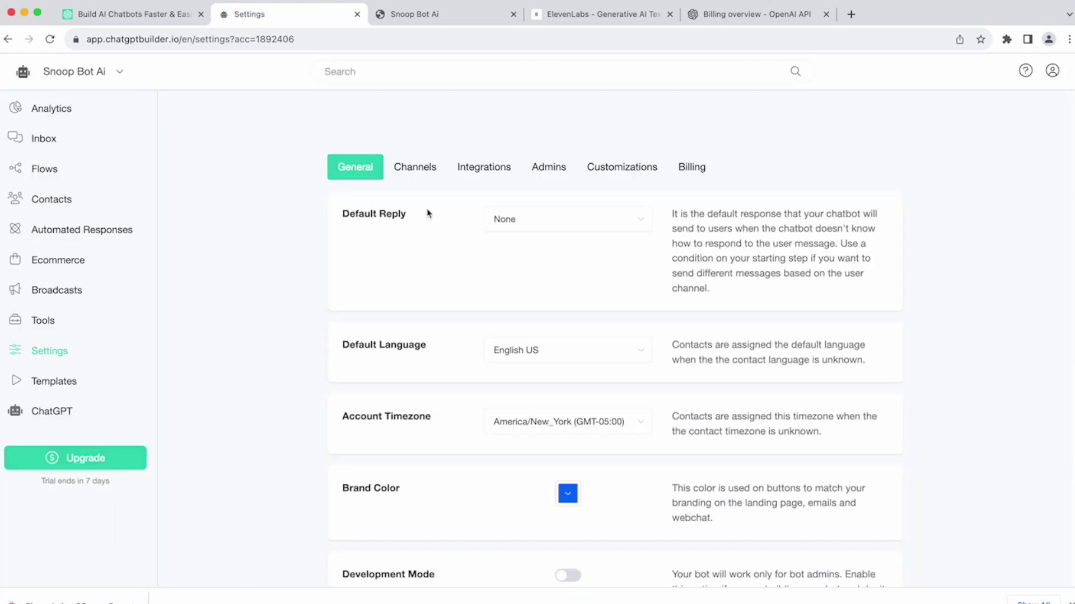
{"action": "left_click", "coordinate": [534, 227]}
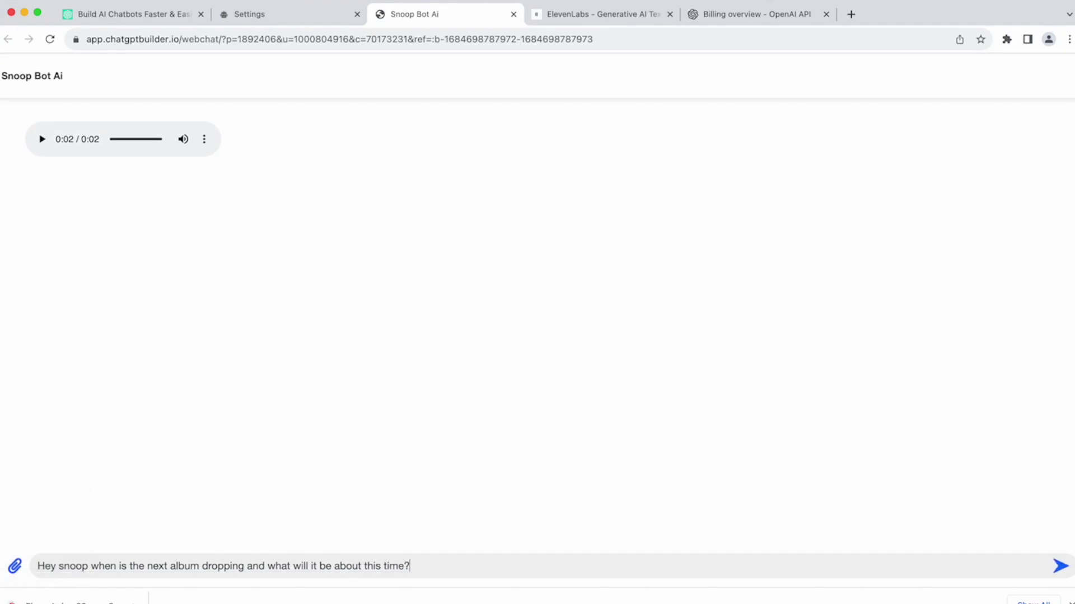
Step: Send the next-album question to Snoop Bot and play its 16-second voice reply
{"action": "key", "text": "Return"}
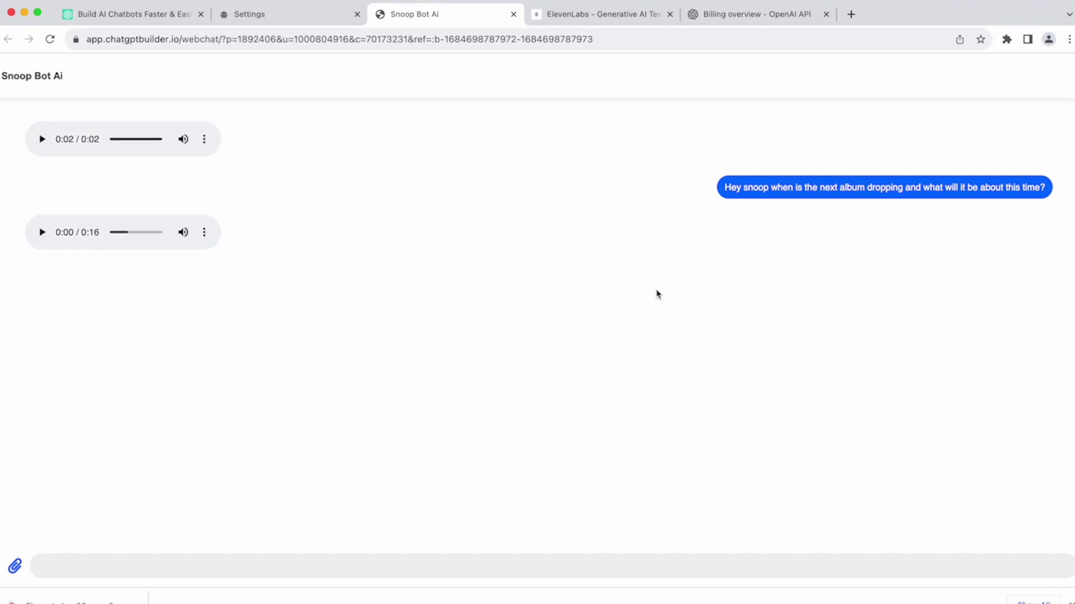
{"action": "left_click", "coordinate": [42, 232]}
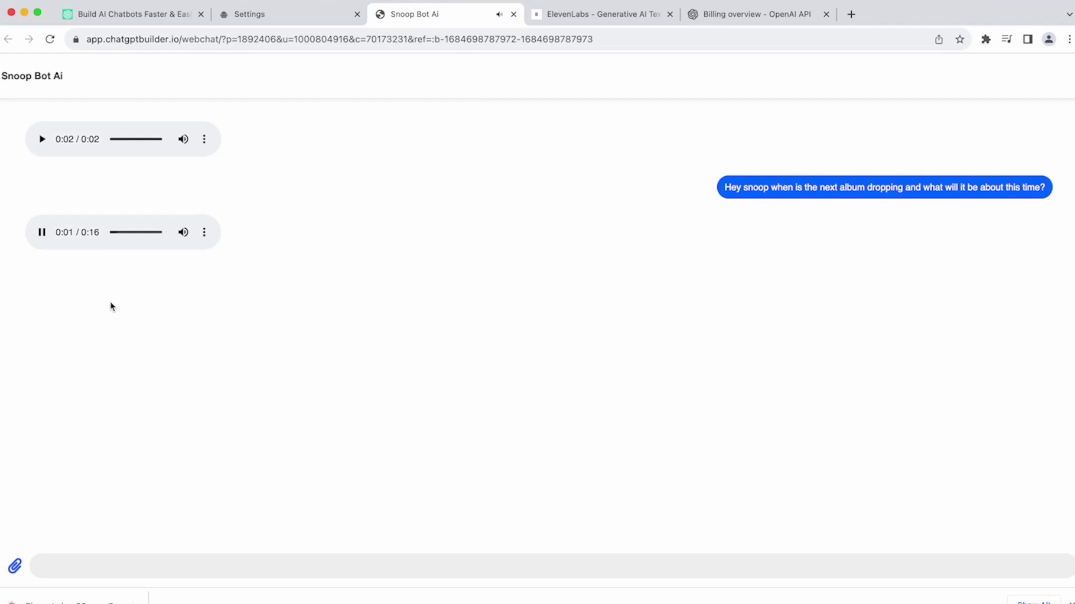